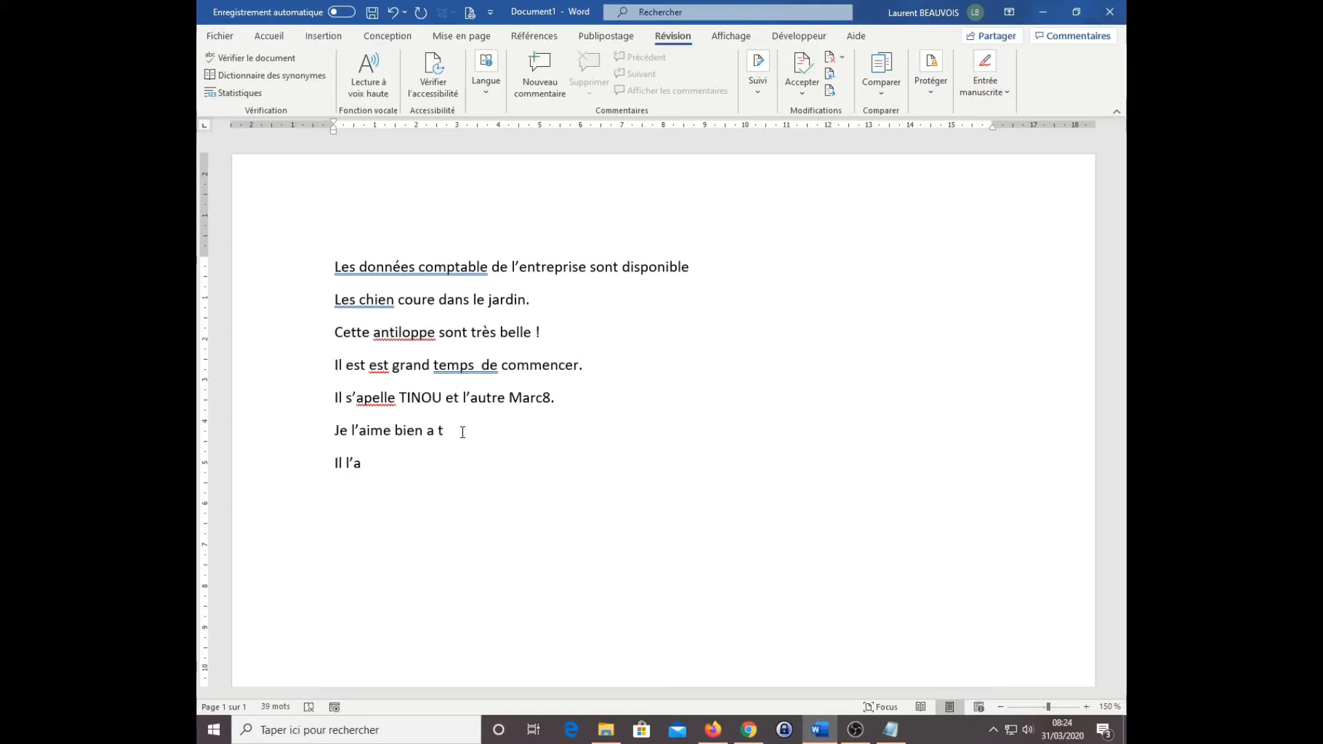
Step: Replace the misspelled word "antiloppe" in the third sentence with the spelling suggestion "antilope"
click(576, 307)
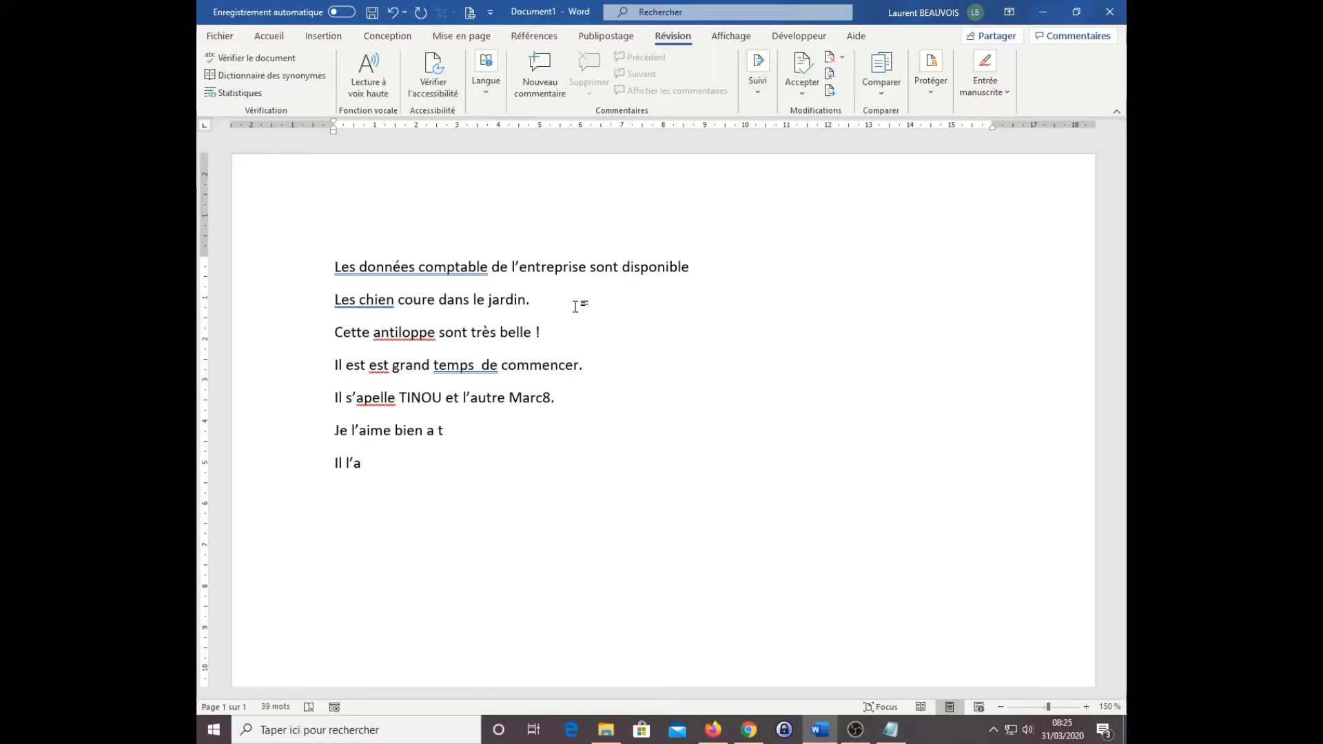
right_click(408, 333)
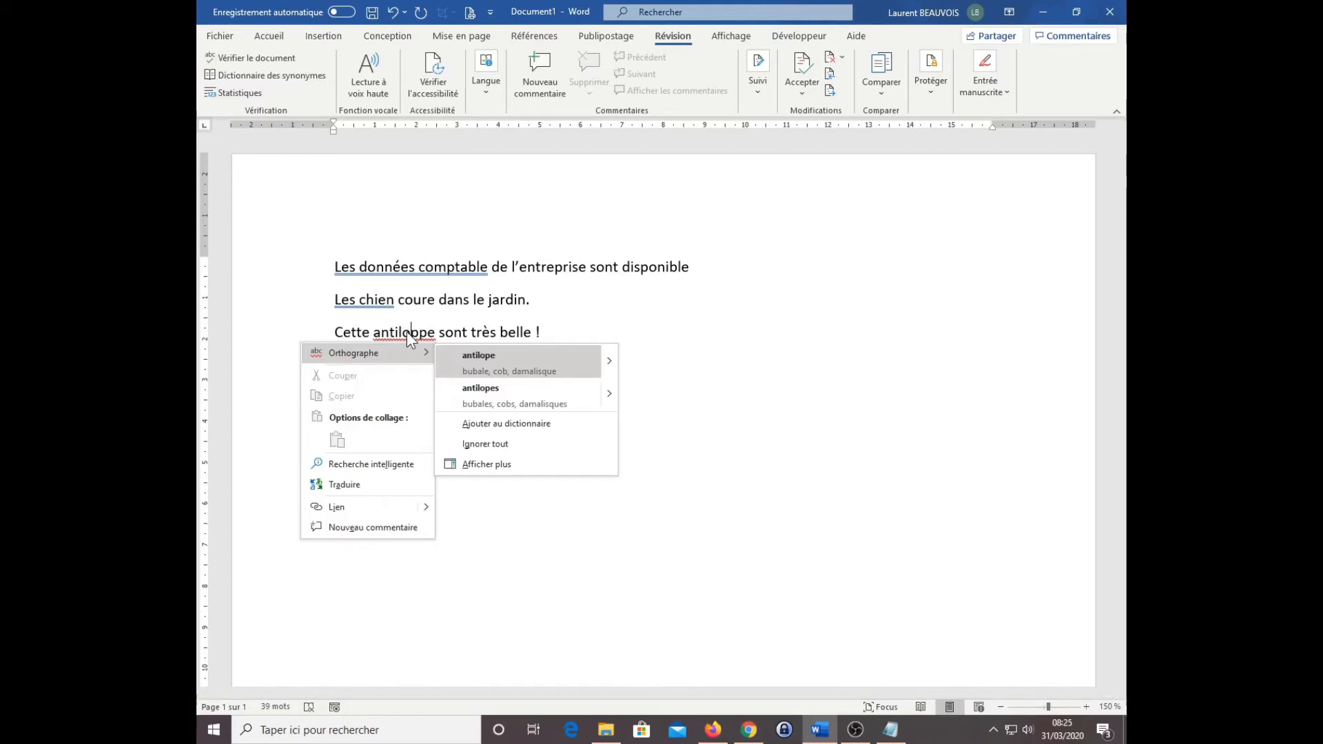
click(503, 362)
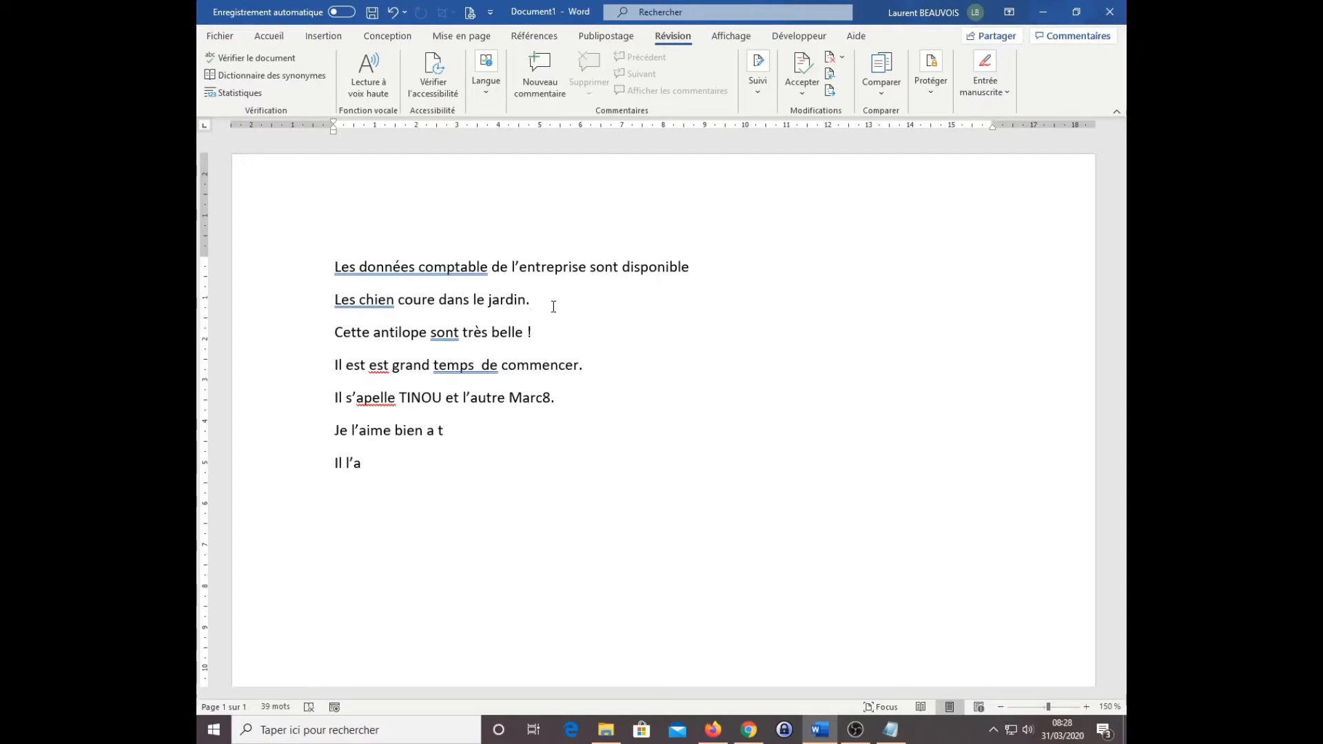
Step: Show the detailed grammar explanation for "Les données comptable" and apply the suggested correction "Les données comptables"
click(429, 267)
right_click(428, 267)
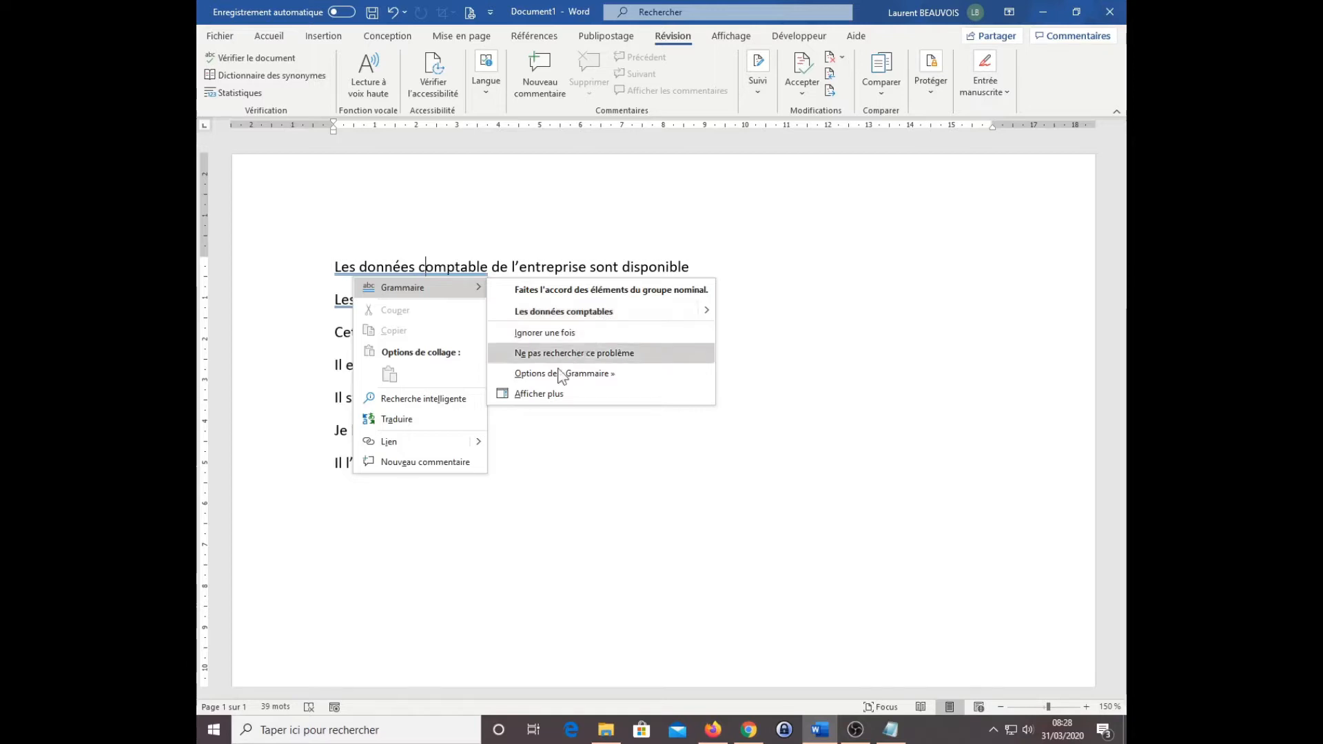
click(552, 395)
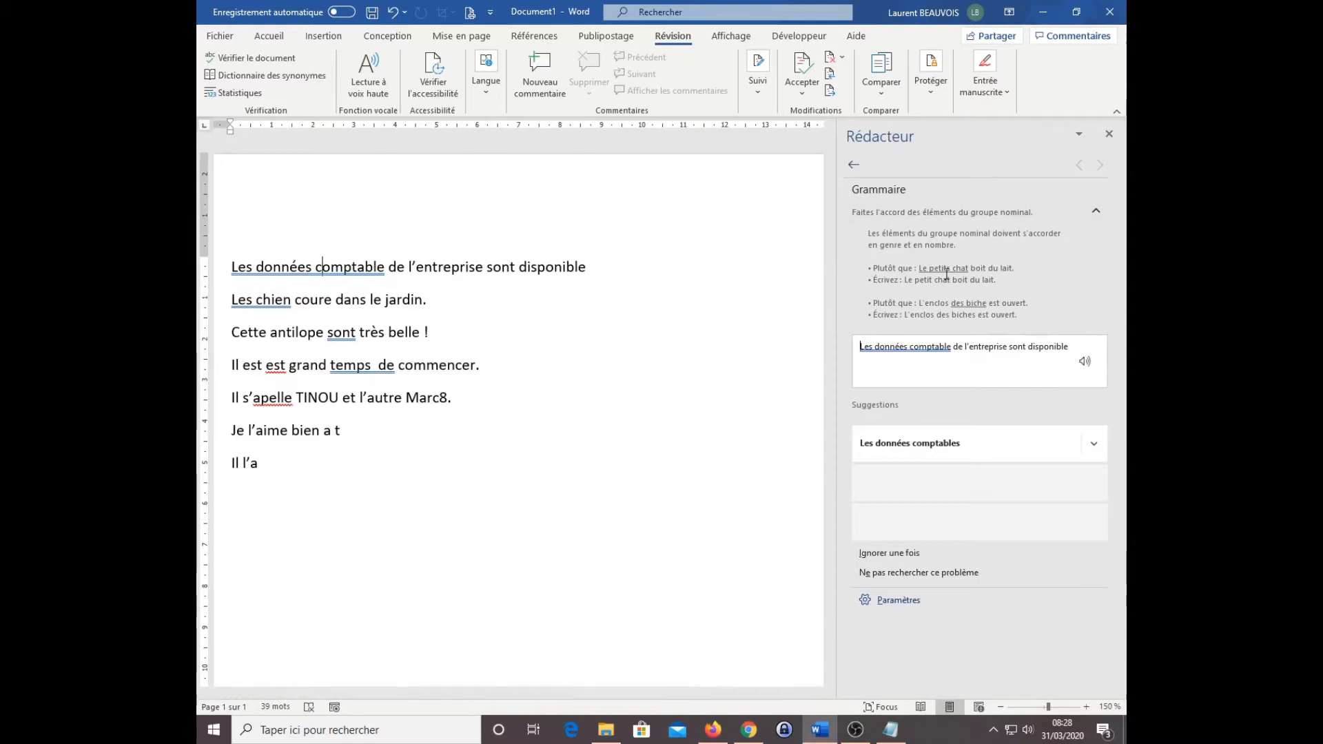
key(ctrl)
key(ctrl)
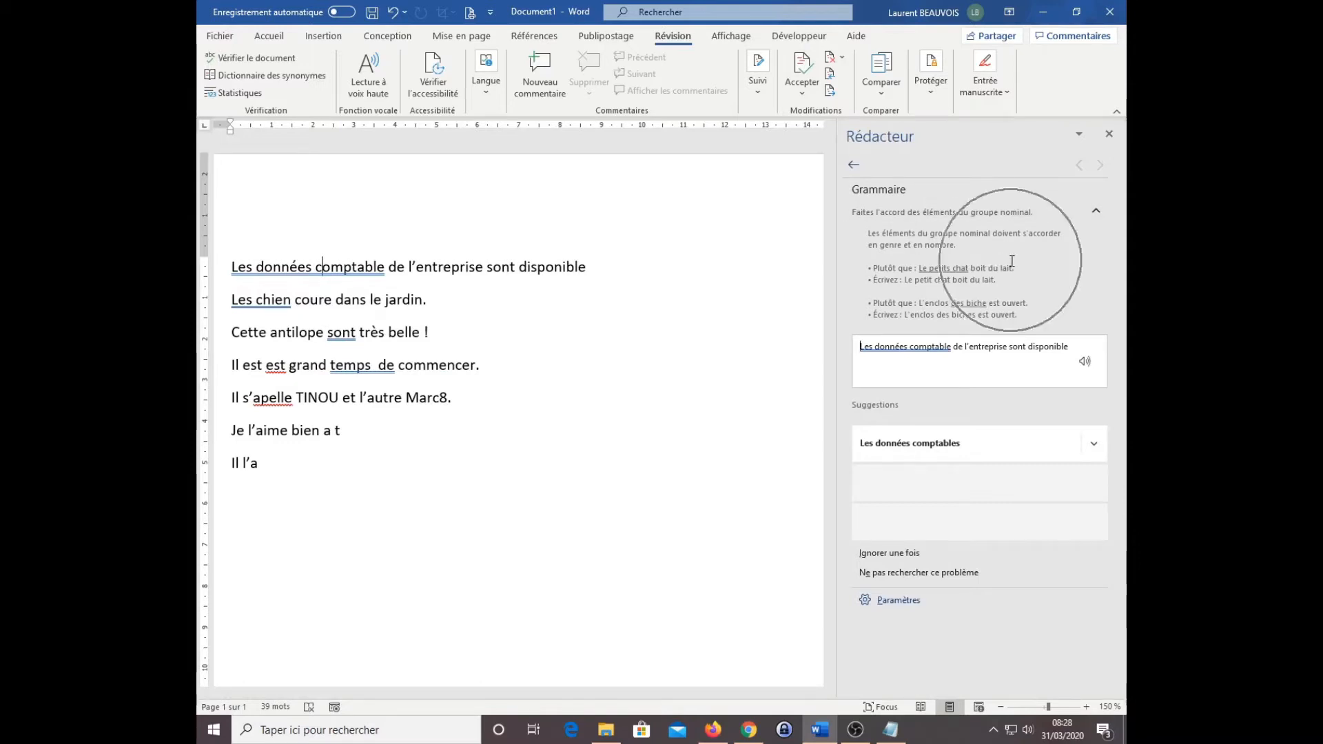
key(ctrl)
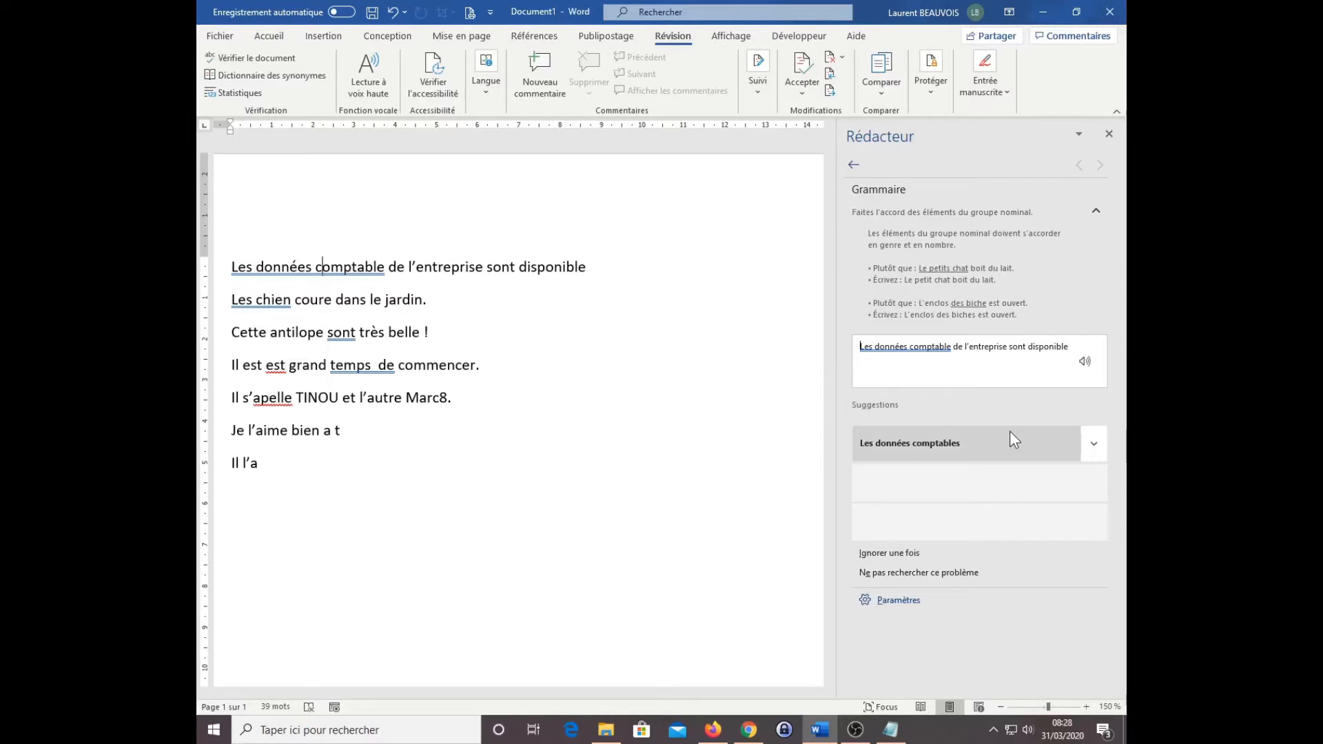
click(951, 441)
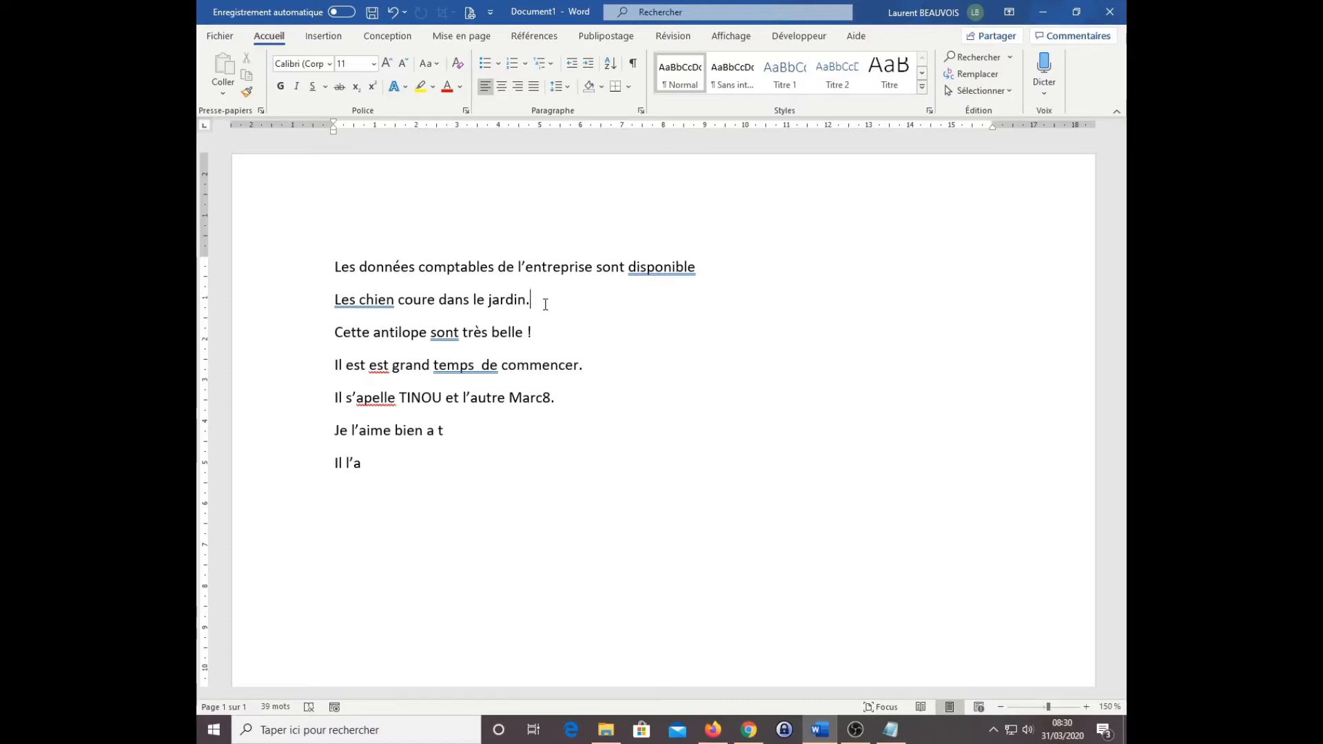
Step: Run the spelling and grammar check on the whole document
click(673, 36)
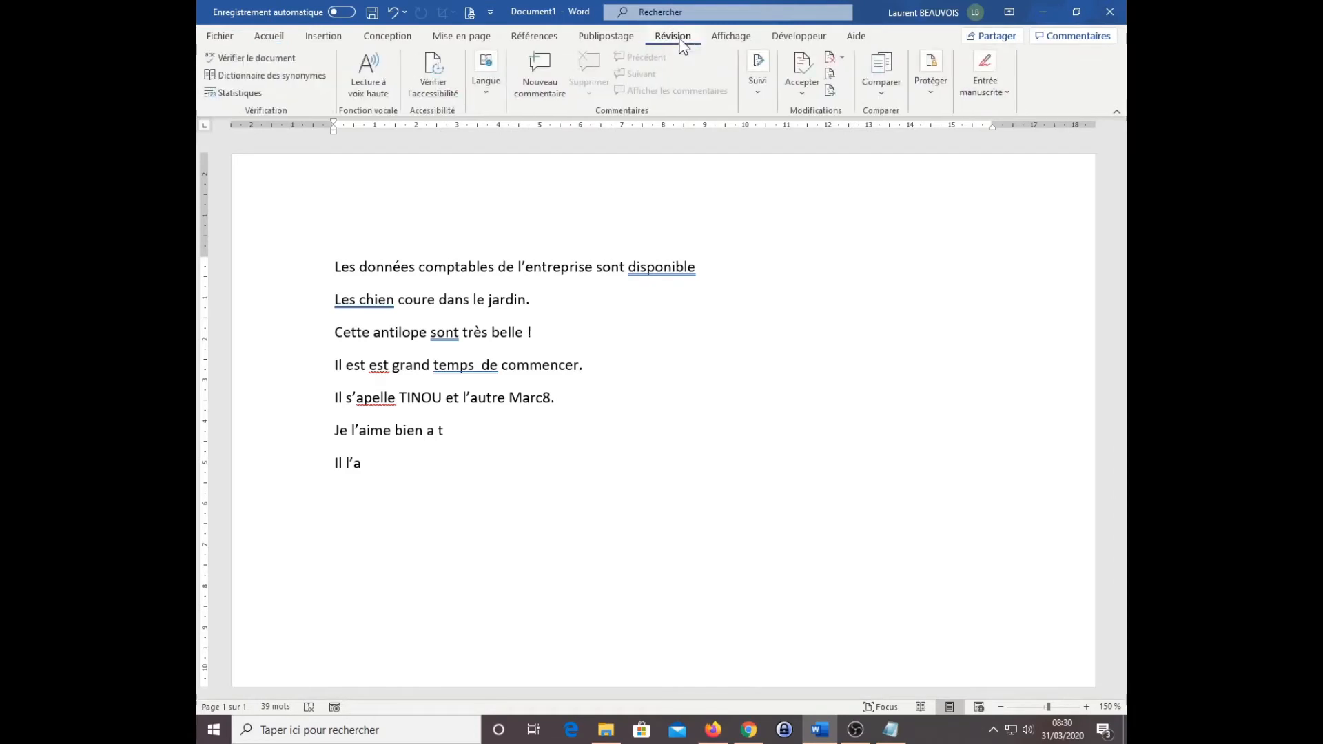
click(269, 61)
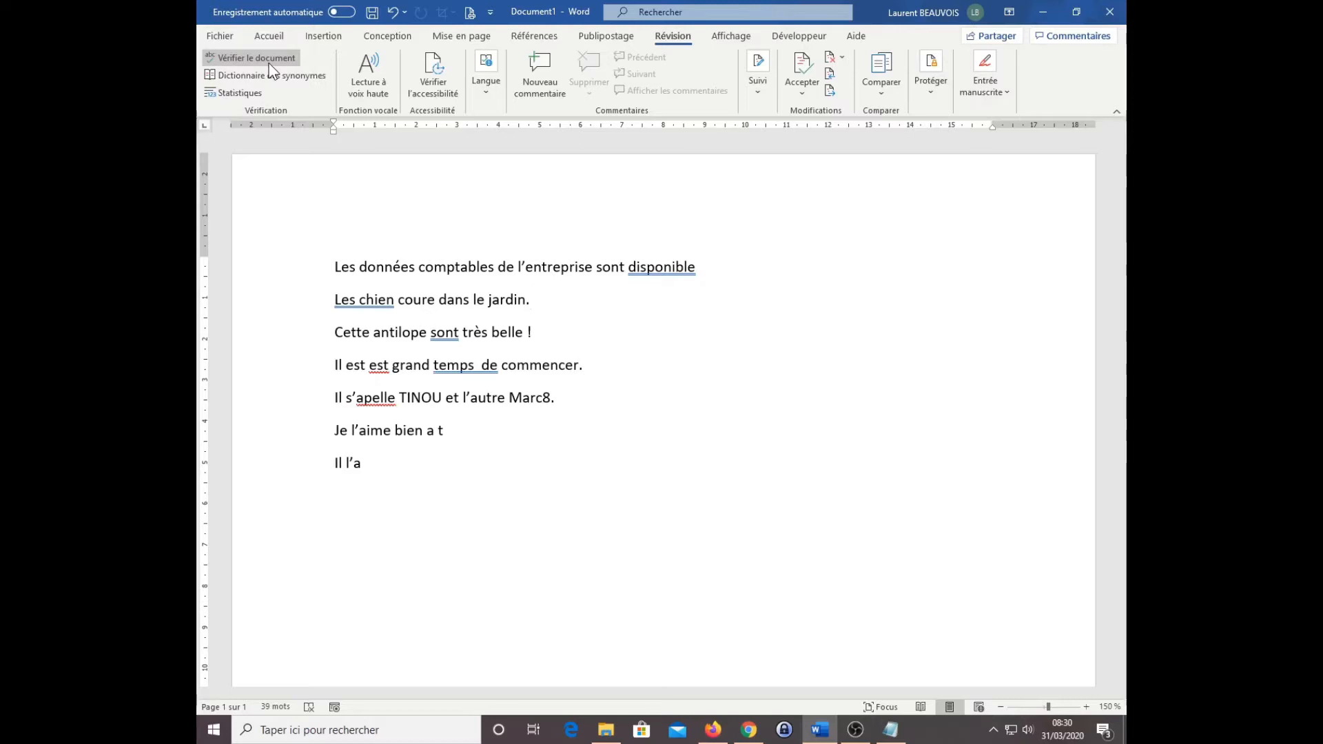
click(270, 62)
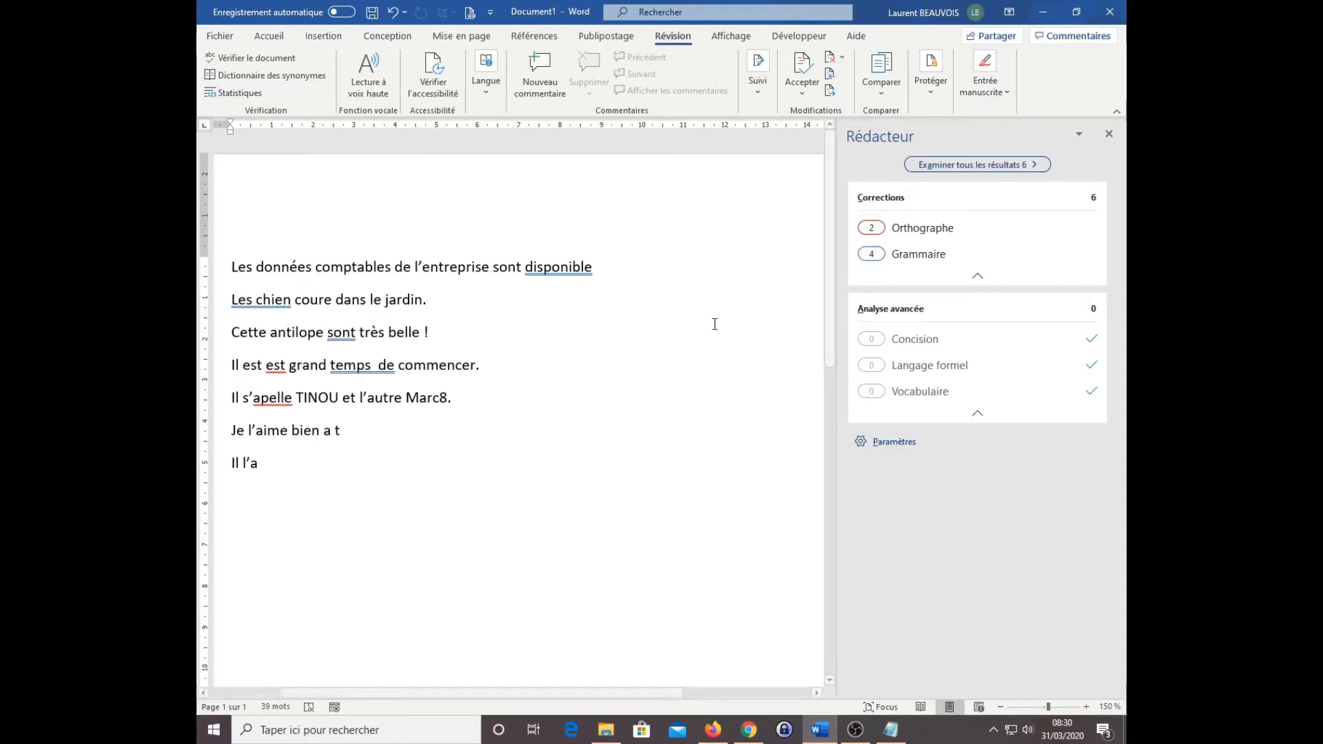
Step: Open the proofing settings and examine the Office spelling options, comparing uppercase and number-containing word rules with the sample sentences
click(889, 445)
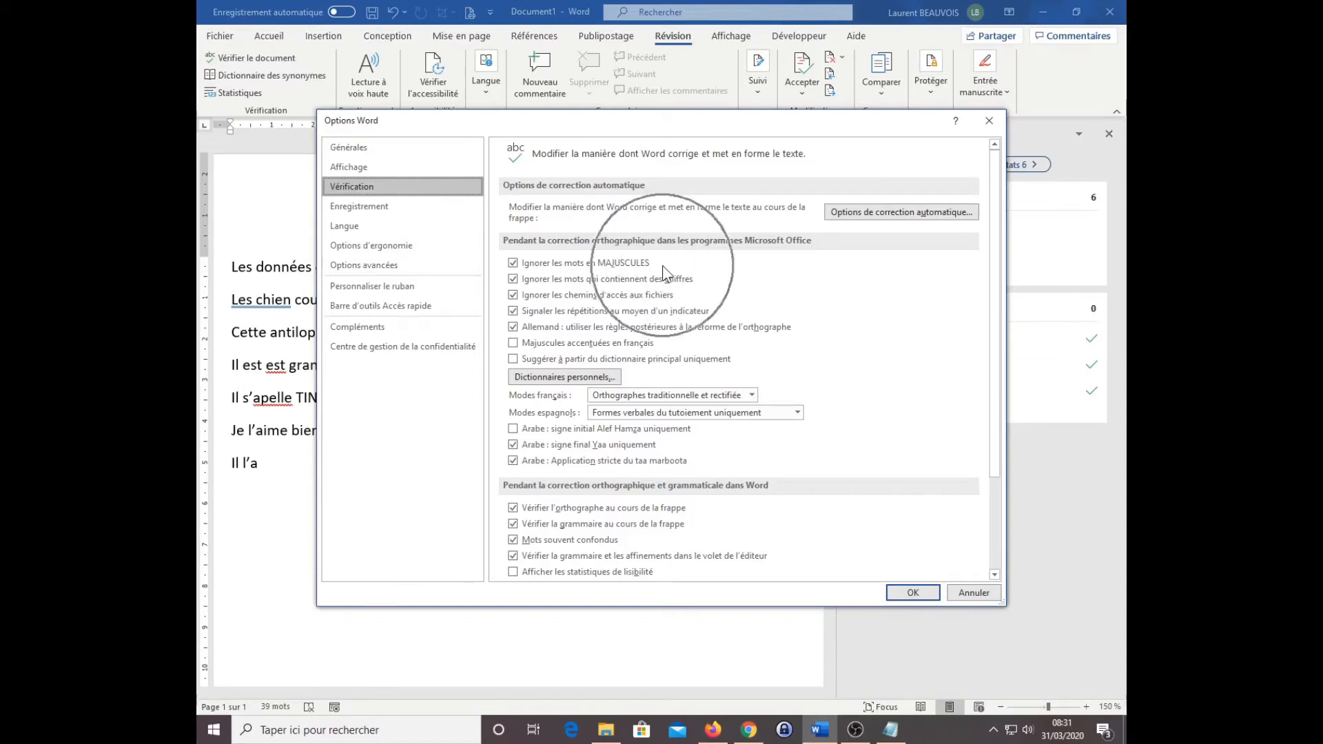
drag(578, 127, 744, 121)
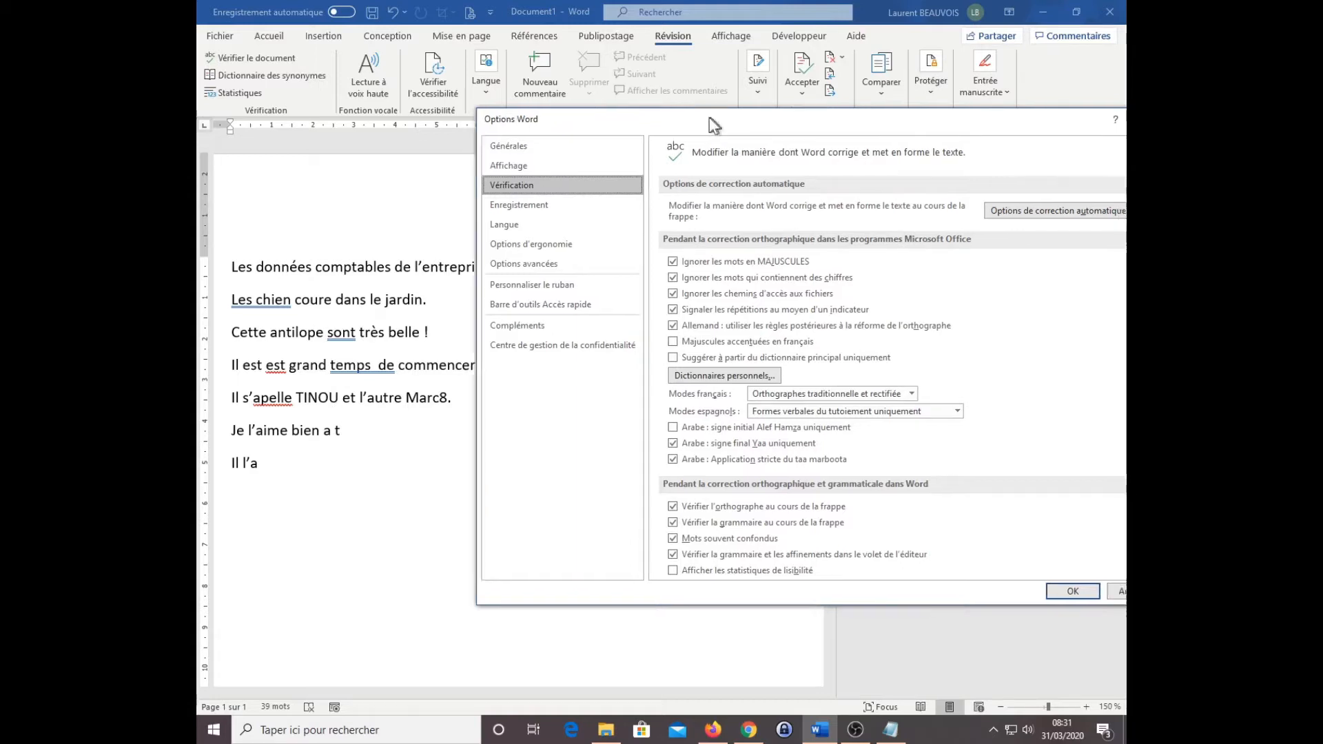
drag(713, 121, 567, 120)
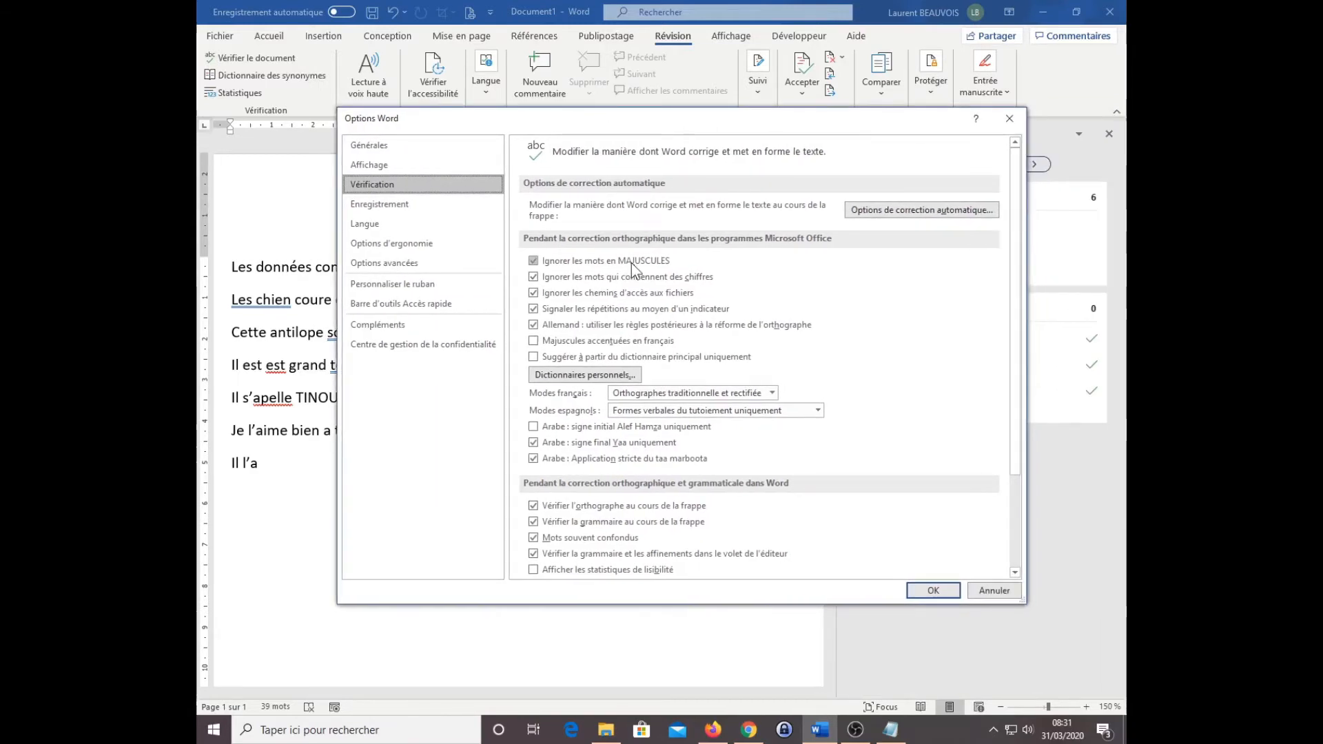
key(ctrl)
key(ctrl)
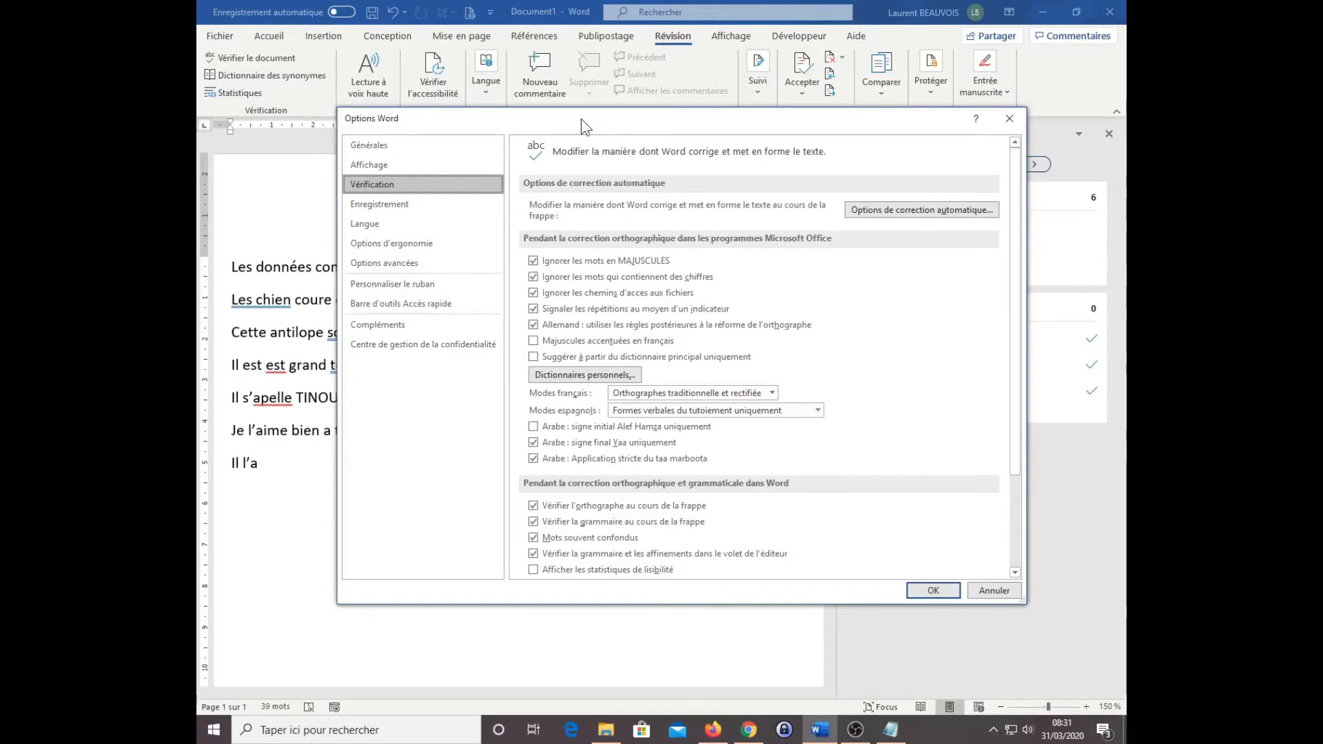
drag(585, 126, 819, 126)
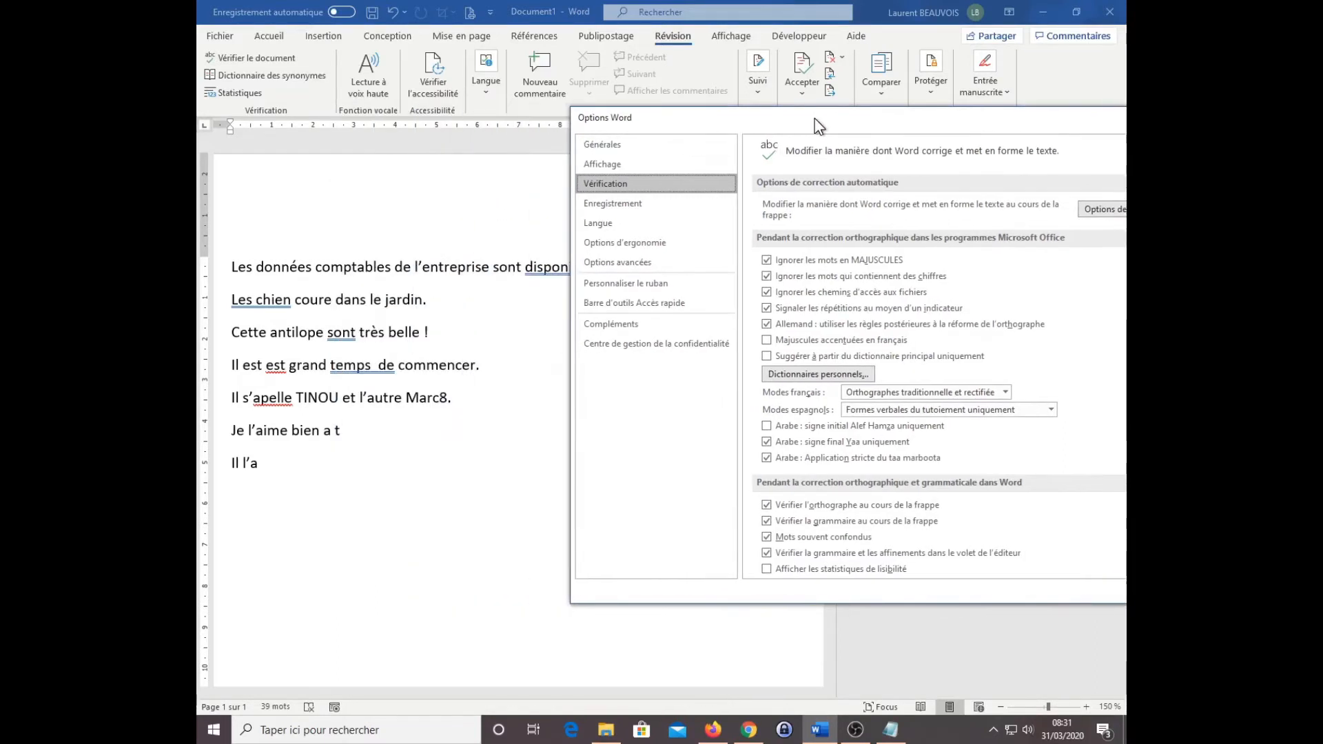
click(445, 404)
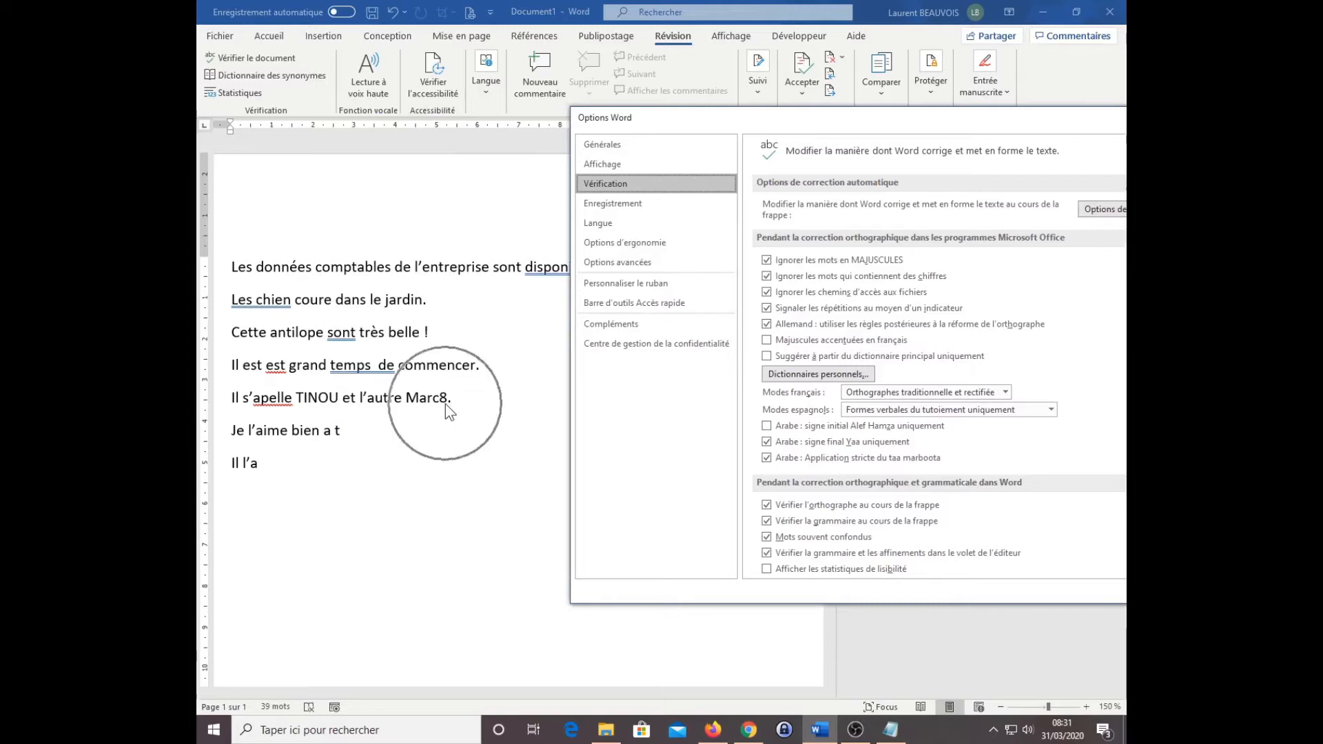
click(446, 404)
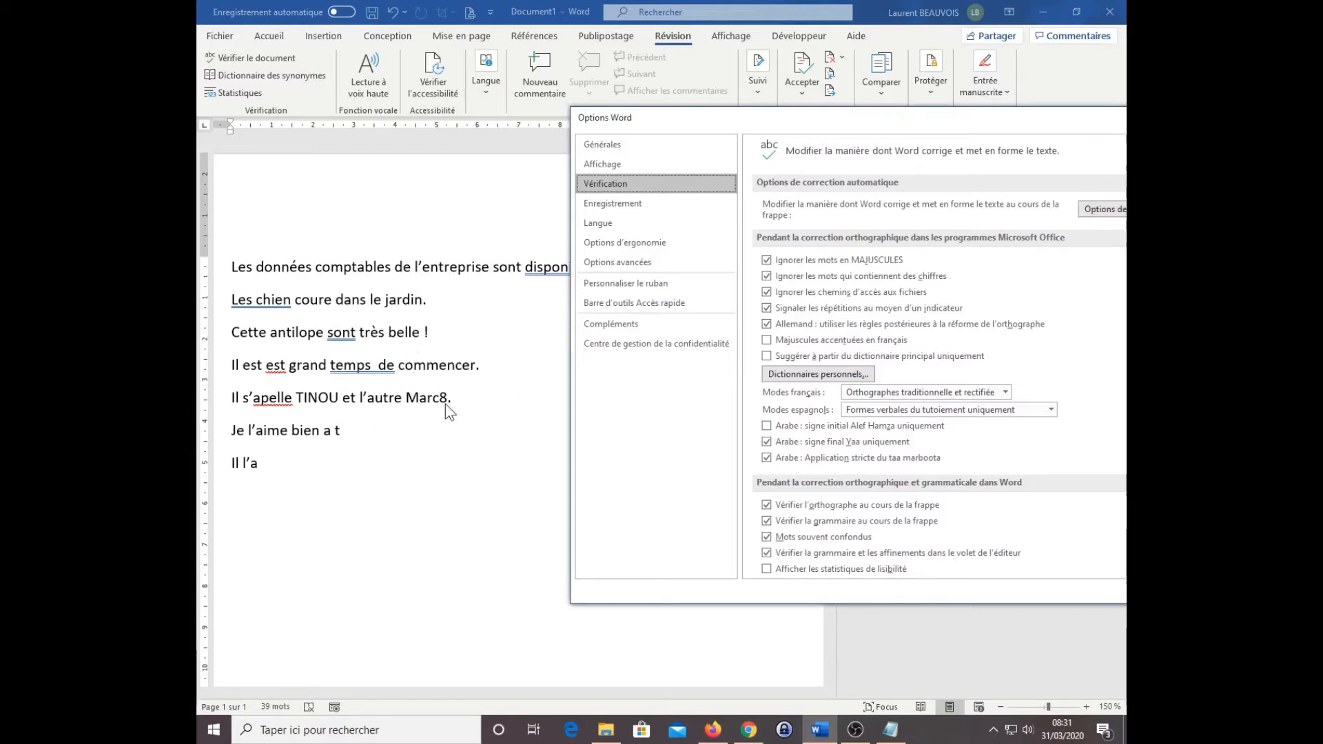
click(446, 403)
click(445, 404)
drag(750, 118, 574, 90)
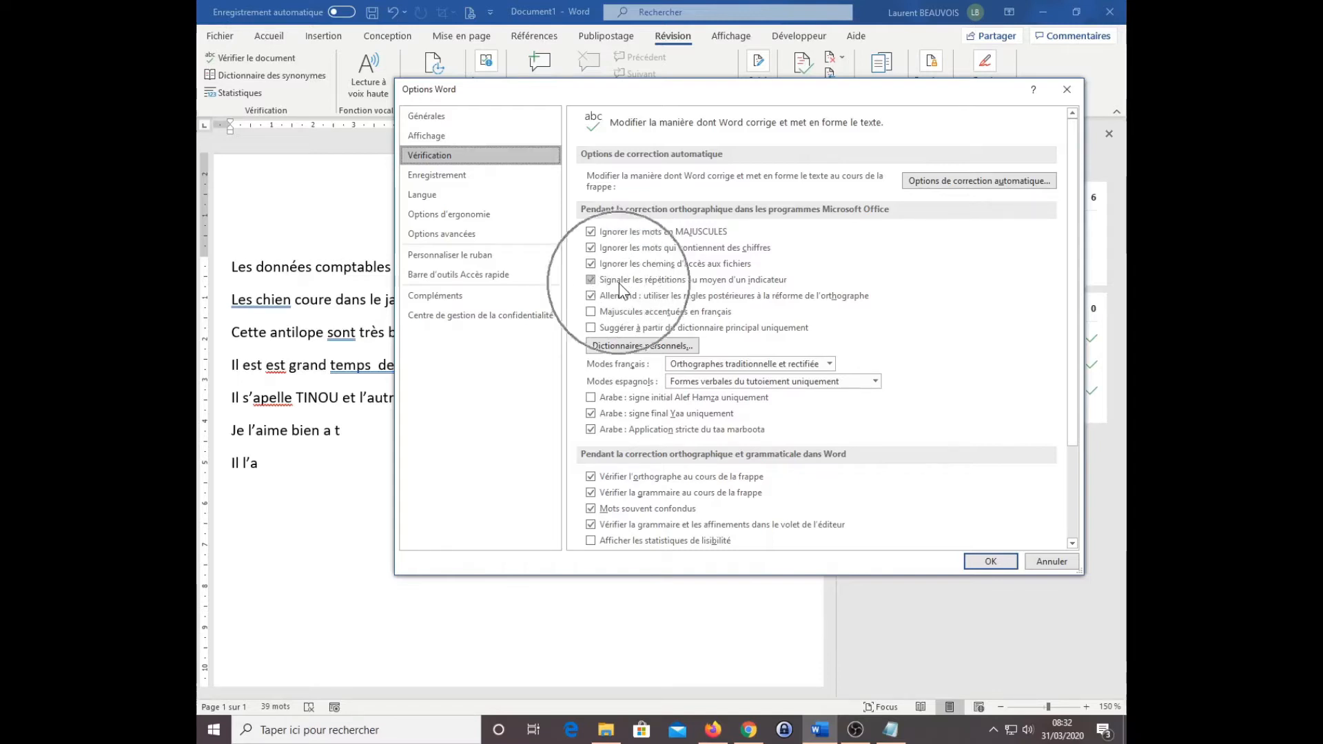
key(ctrl)
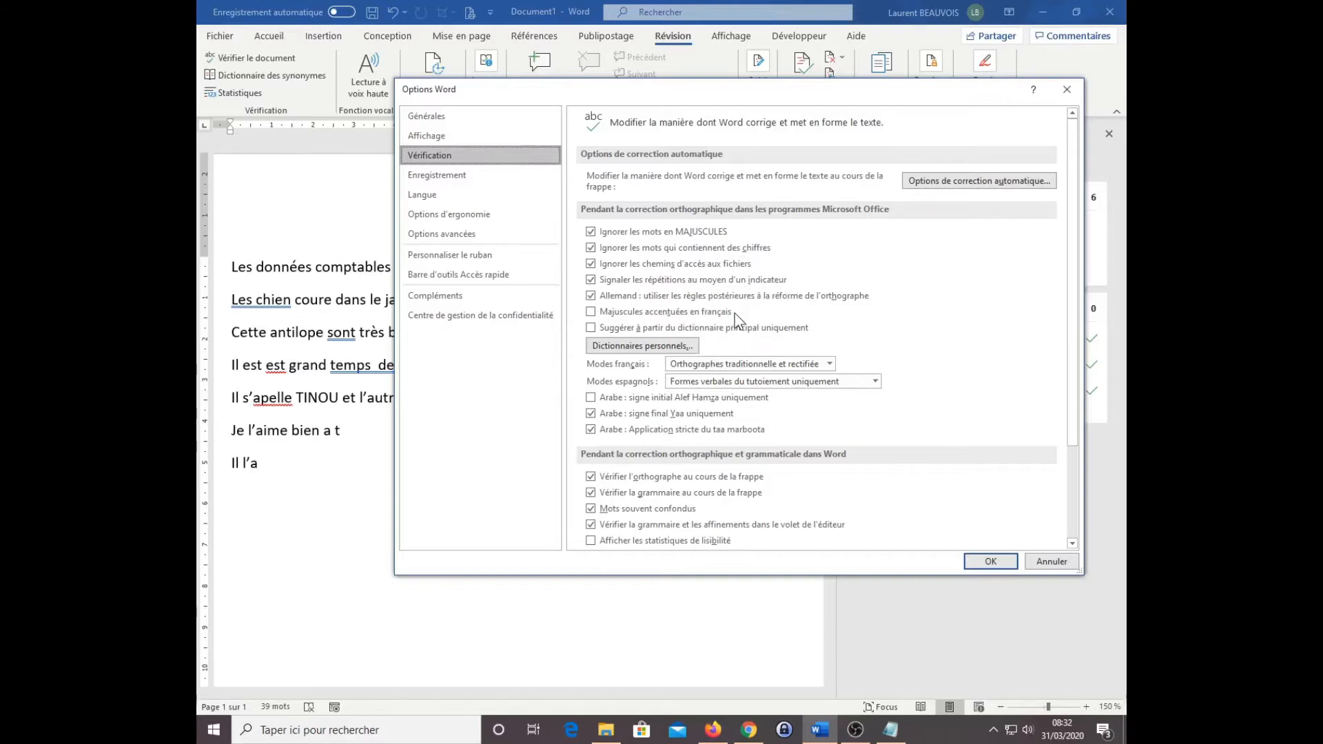
key(ctrl)
key(ctrl)
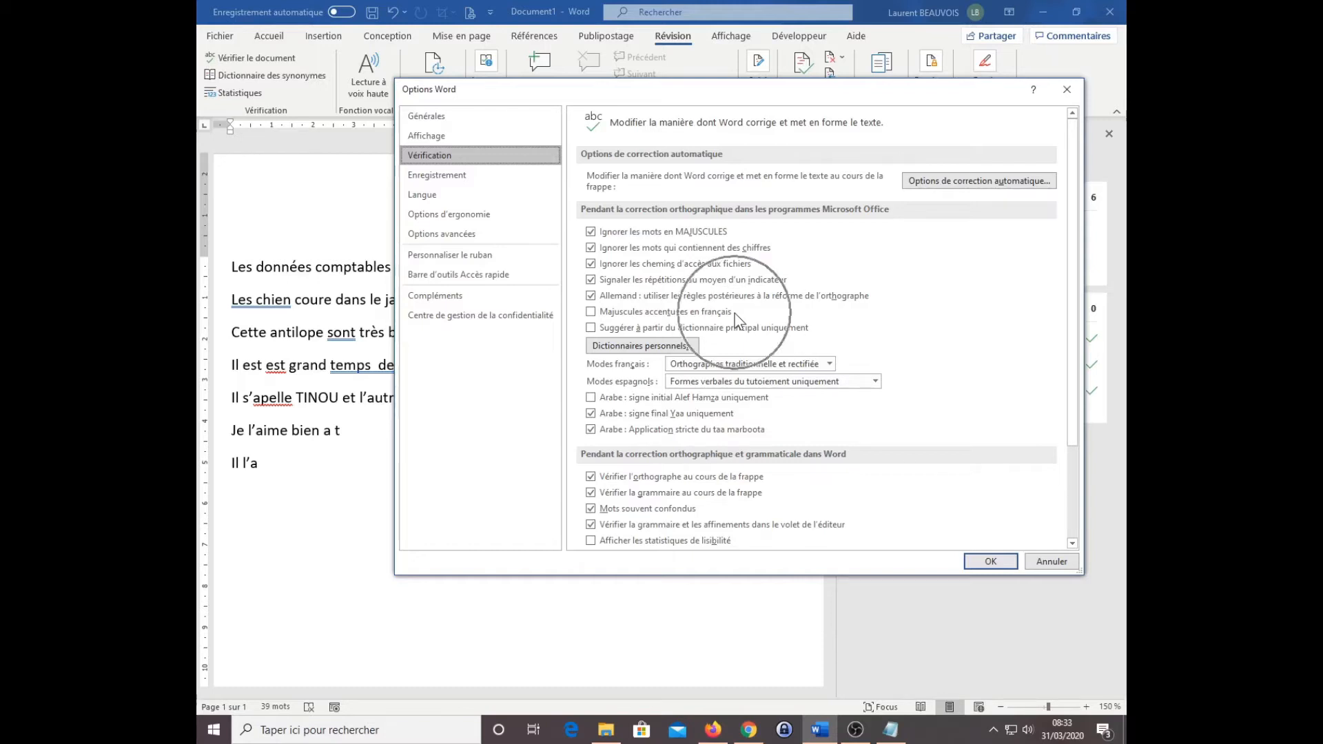
key(ctrl)
key(ctrl)
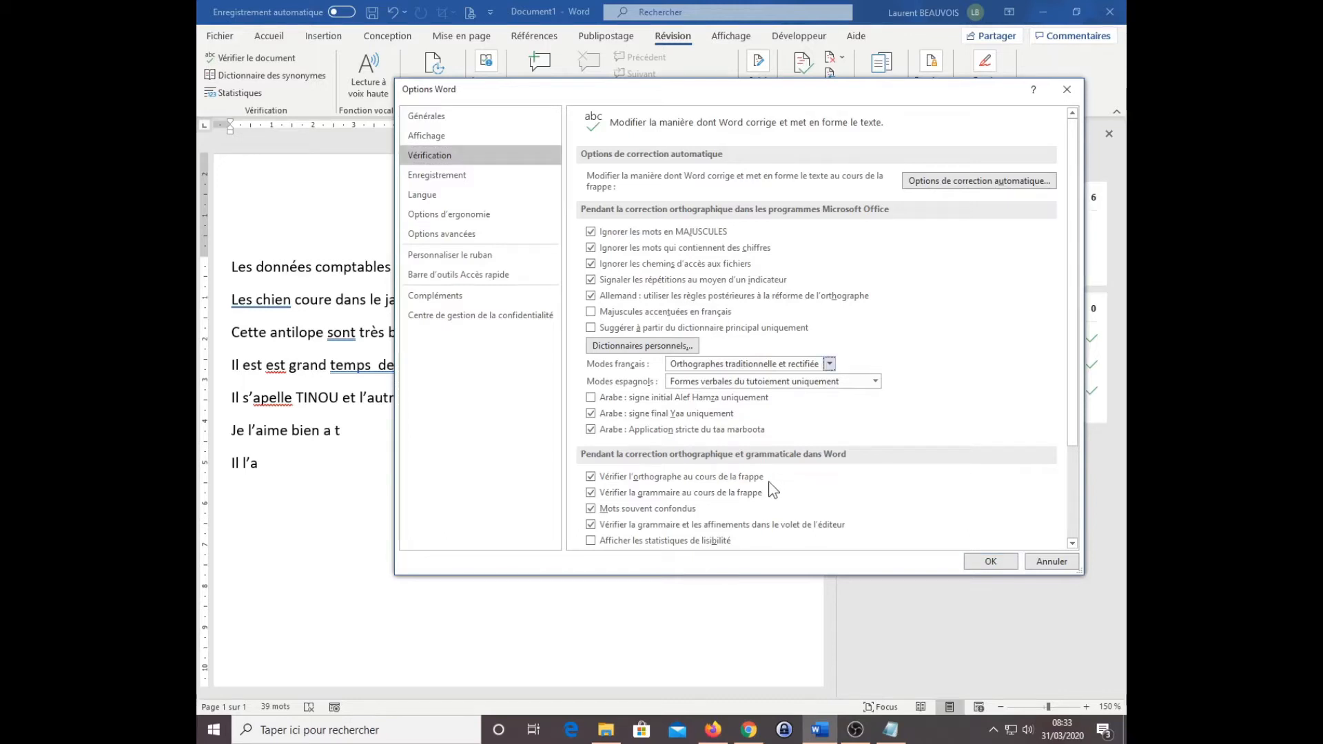
key(ctrl)
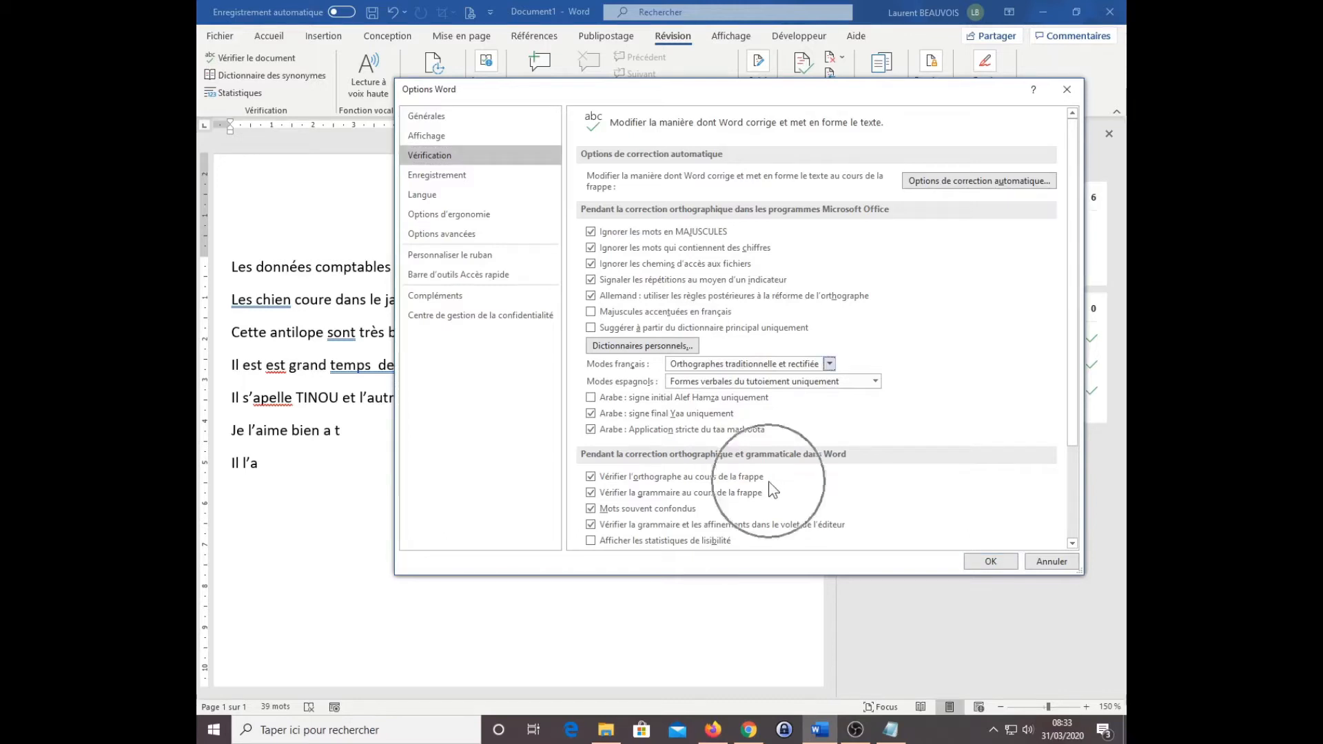
Step: Examine the options for correcting spelling and grammar in Word, including frequently confused words, and close the settings
key(ctrl)
key(ctrl)
key(ctrl)
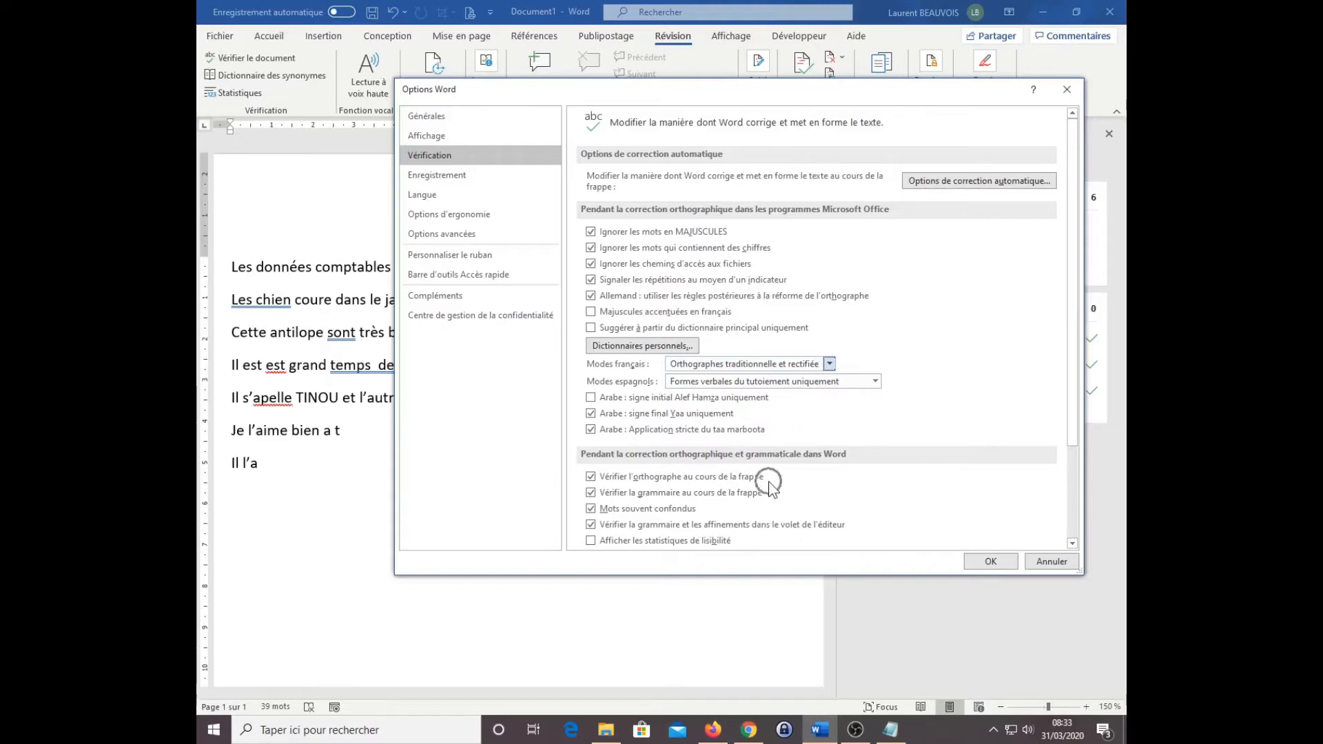
key(ctrl)
key(ctrl)
key(ctrl)
key(ctrl)
key(ctrl)
key(ctrl)
key(ctrl)
key(ctrl)
key(ctrl)
key(ctrl)
key(ctrl)
key(ctrl)
key(ctrl)
key(ctrl)
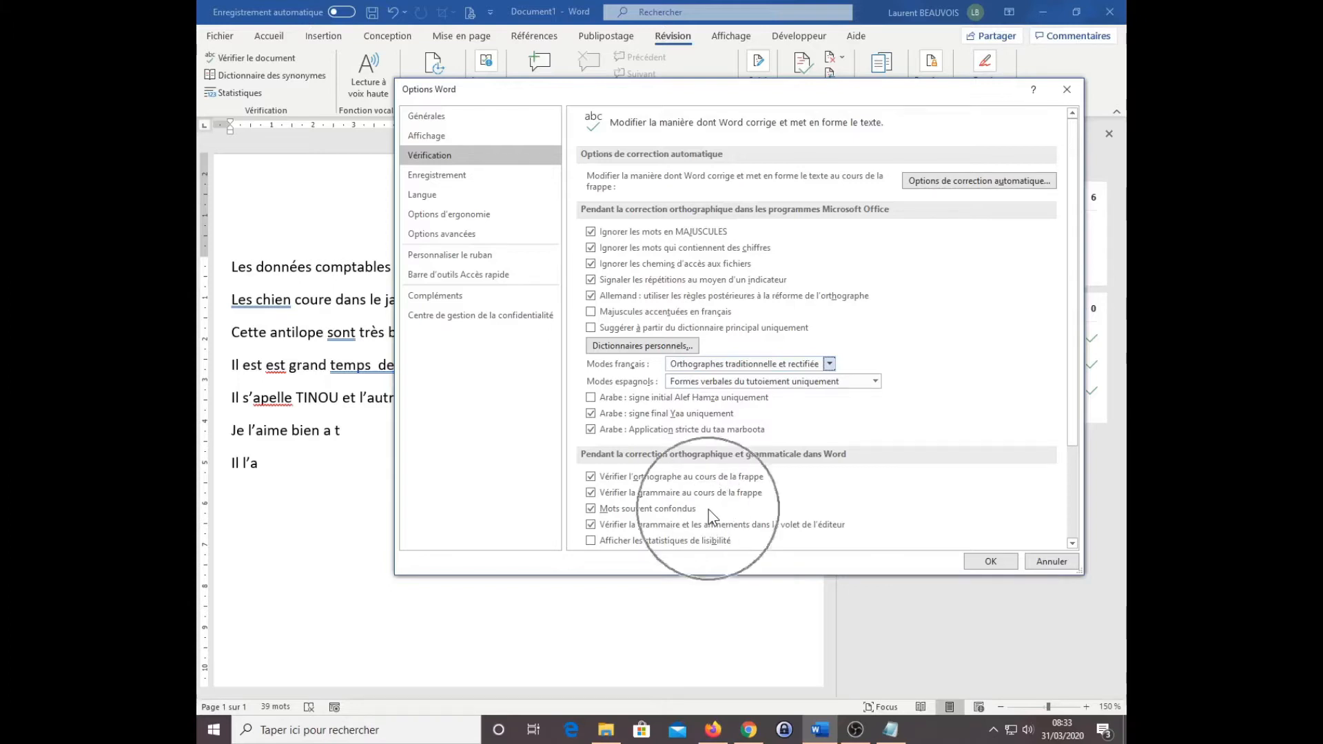
key(ctrl)
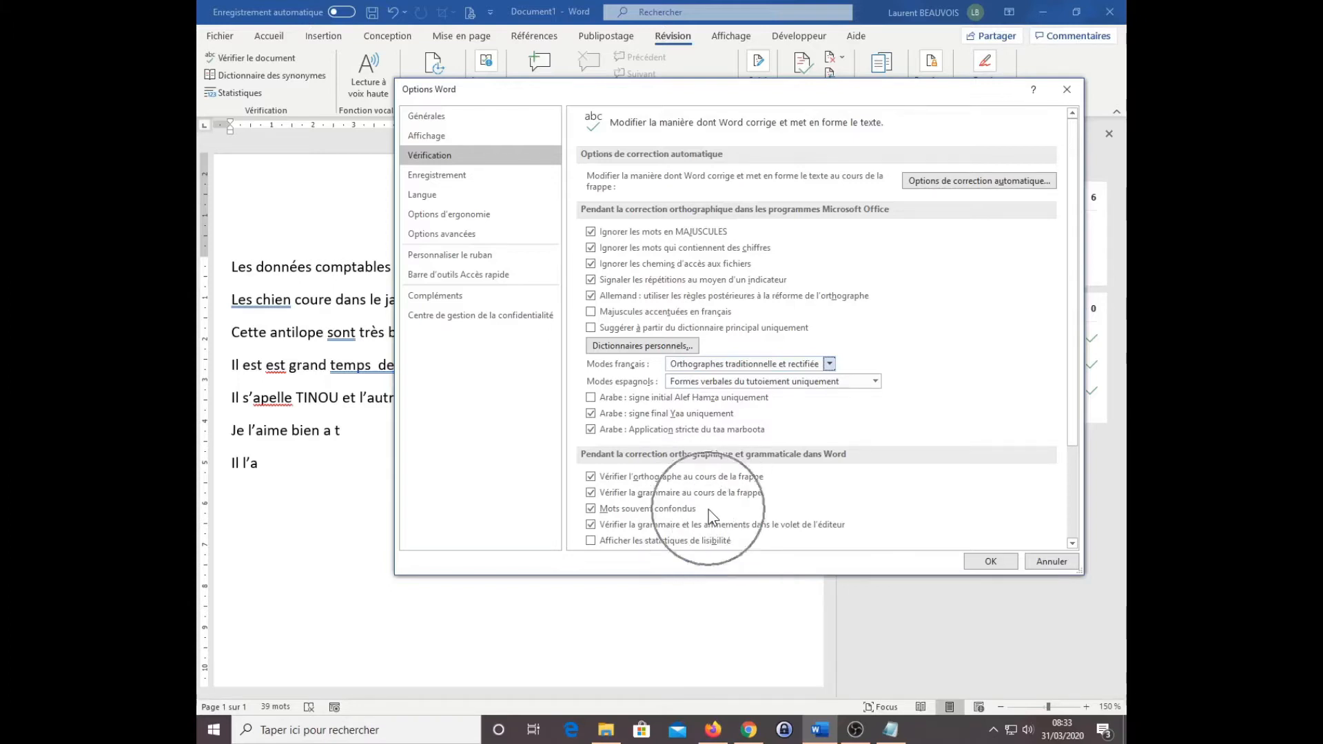
key(ctrl)
key(ctrl)
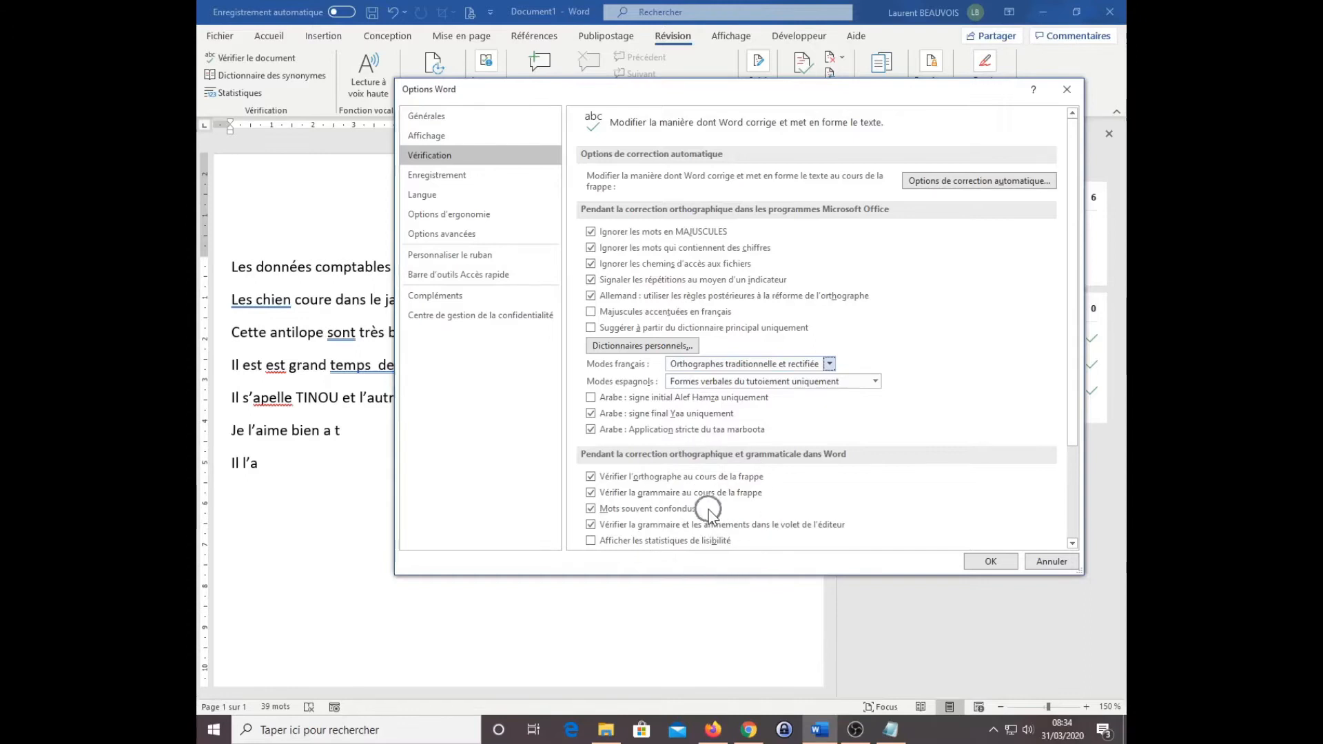
key(ctrl)
key(ctrl)
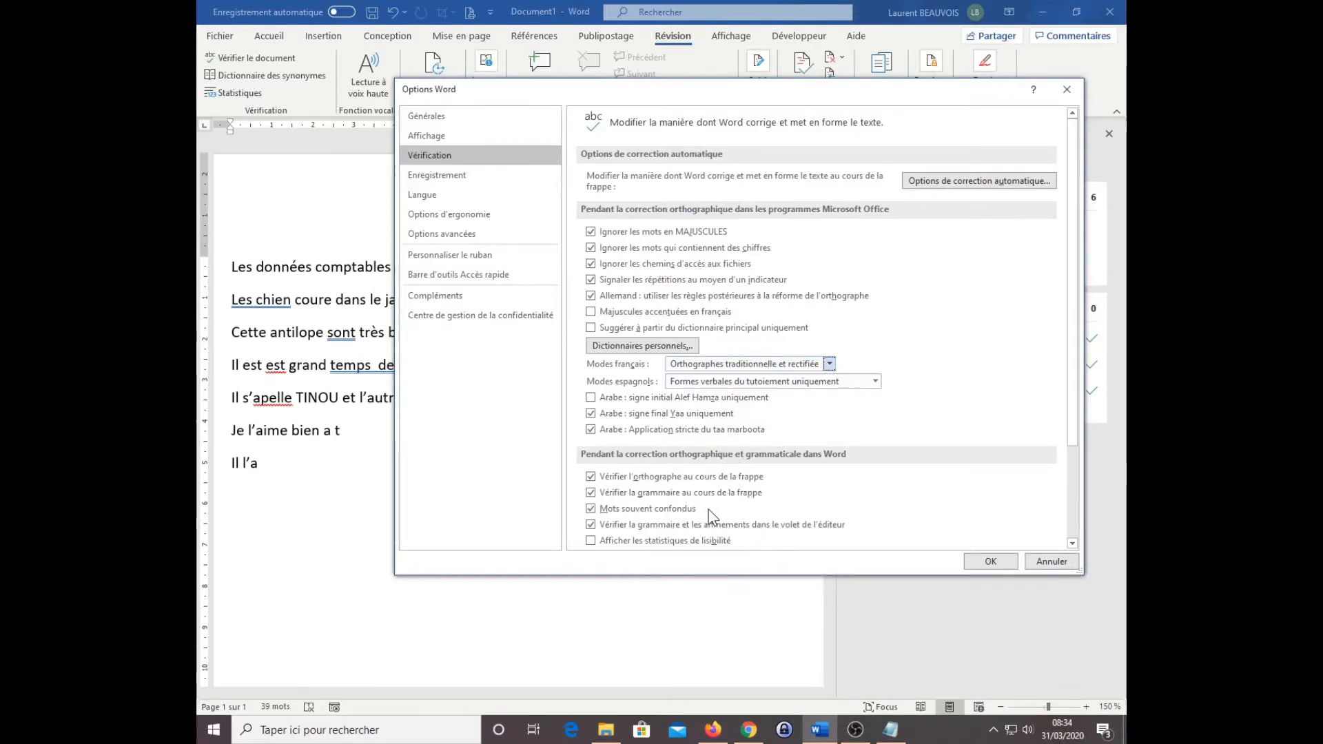
scroll(950, 391, down, 1)
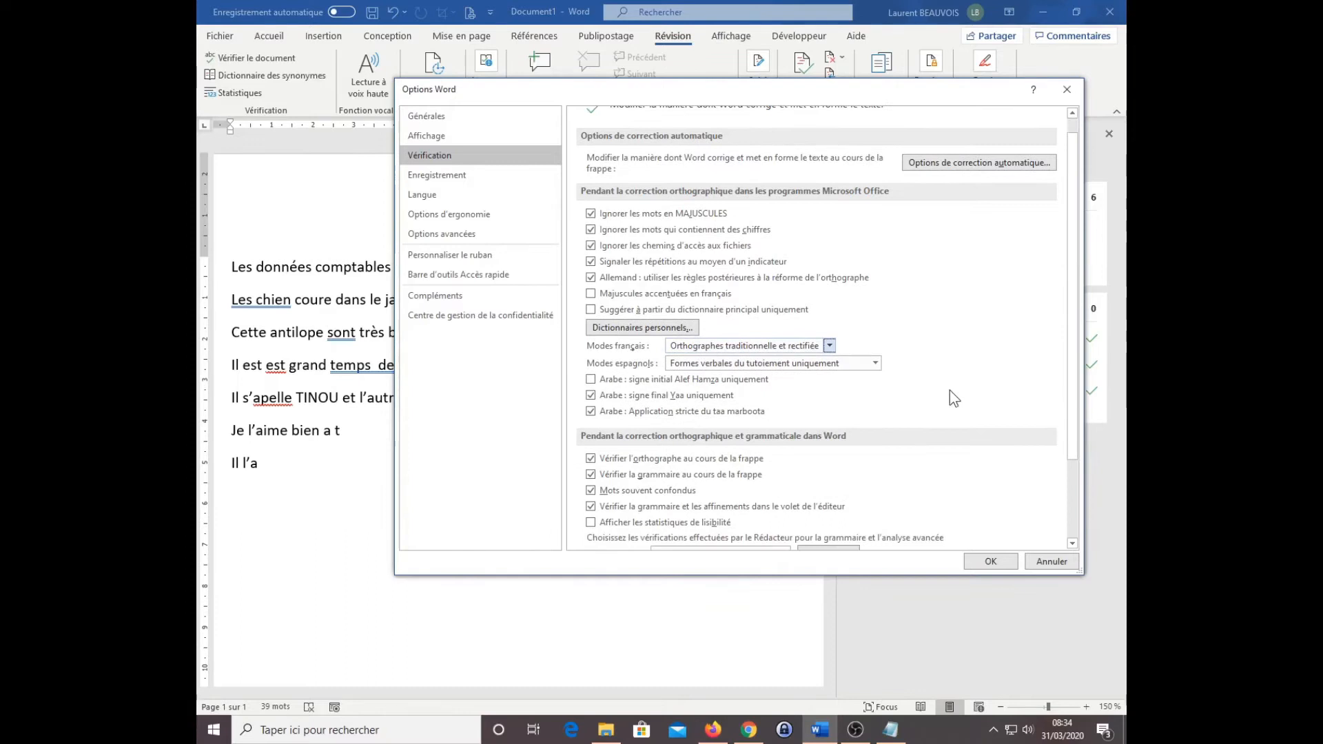
click(1067, 91)
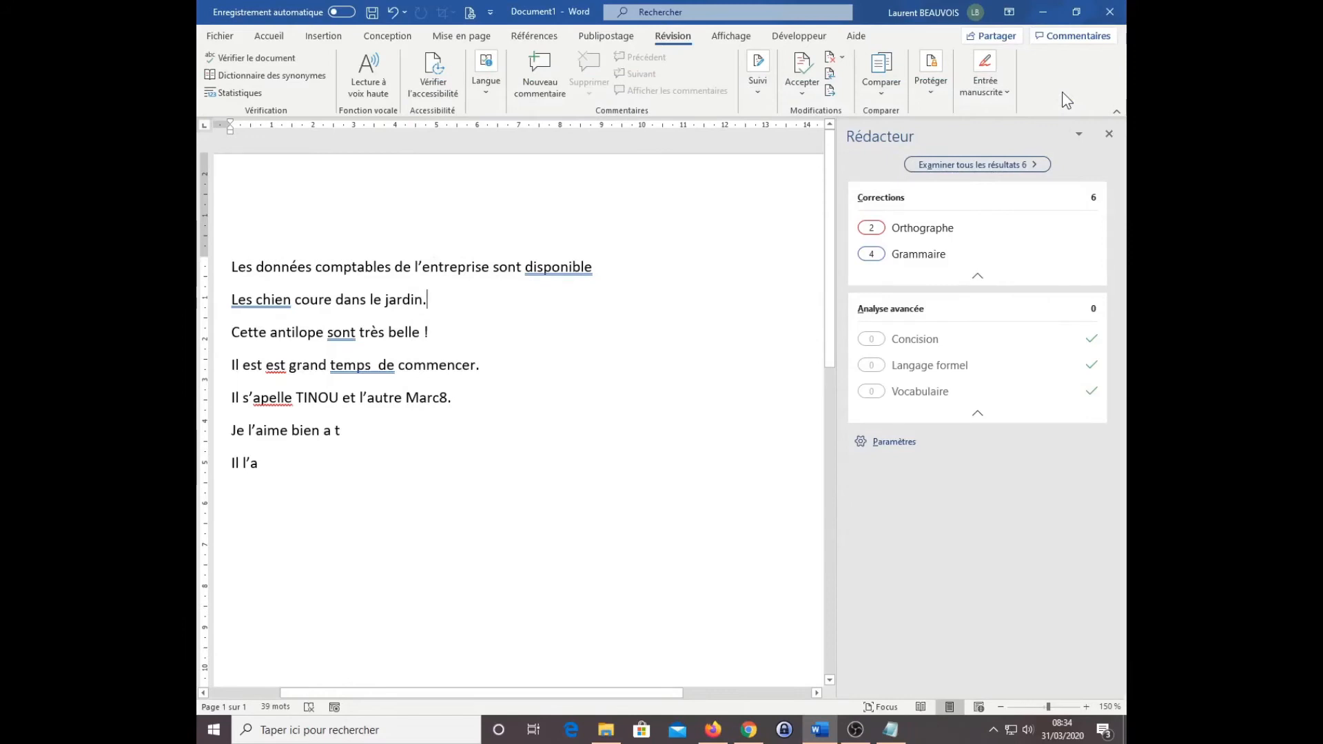
Step: Review the spelling results and delete the repeated word "est" from "Il est est grand temps de commencer" directly in the text
key(ctrl)
key(ctrl)
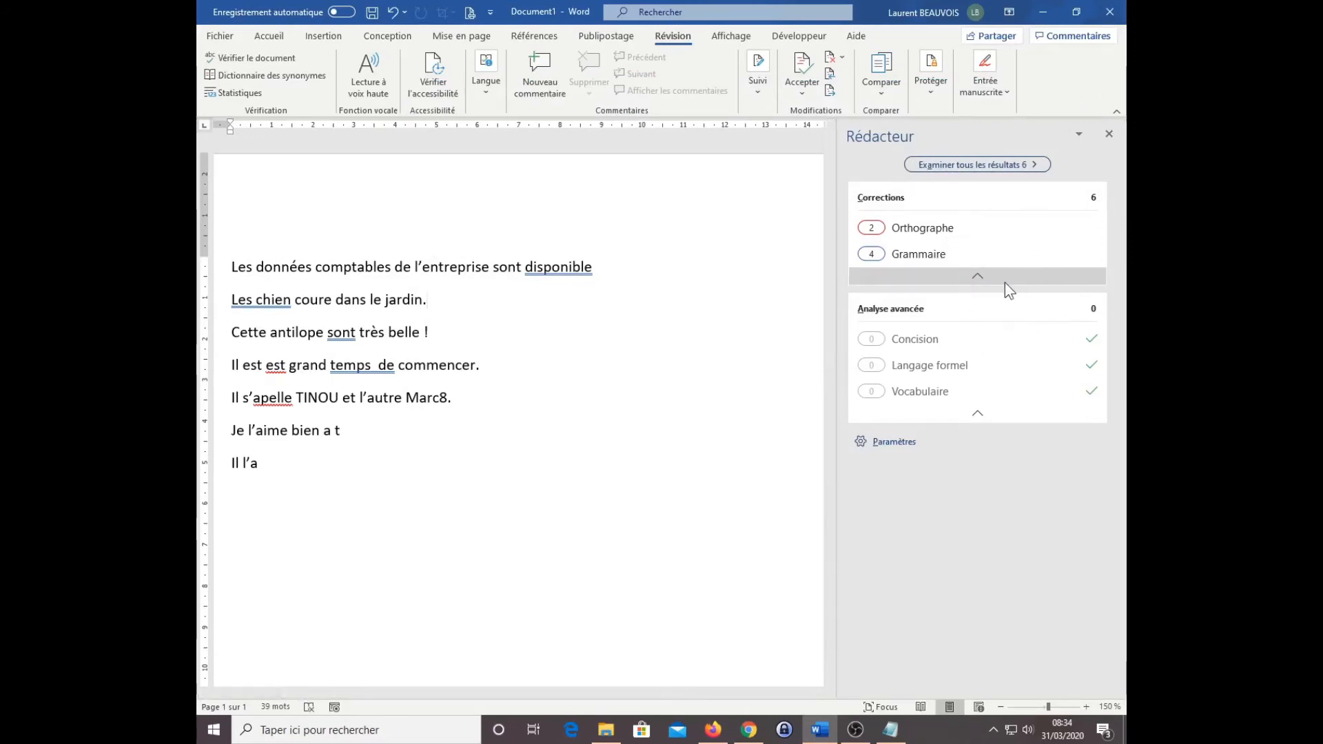
key(ctrl)
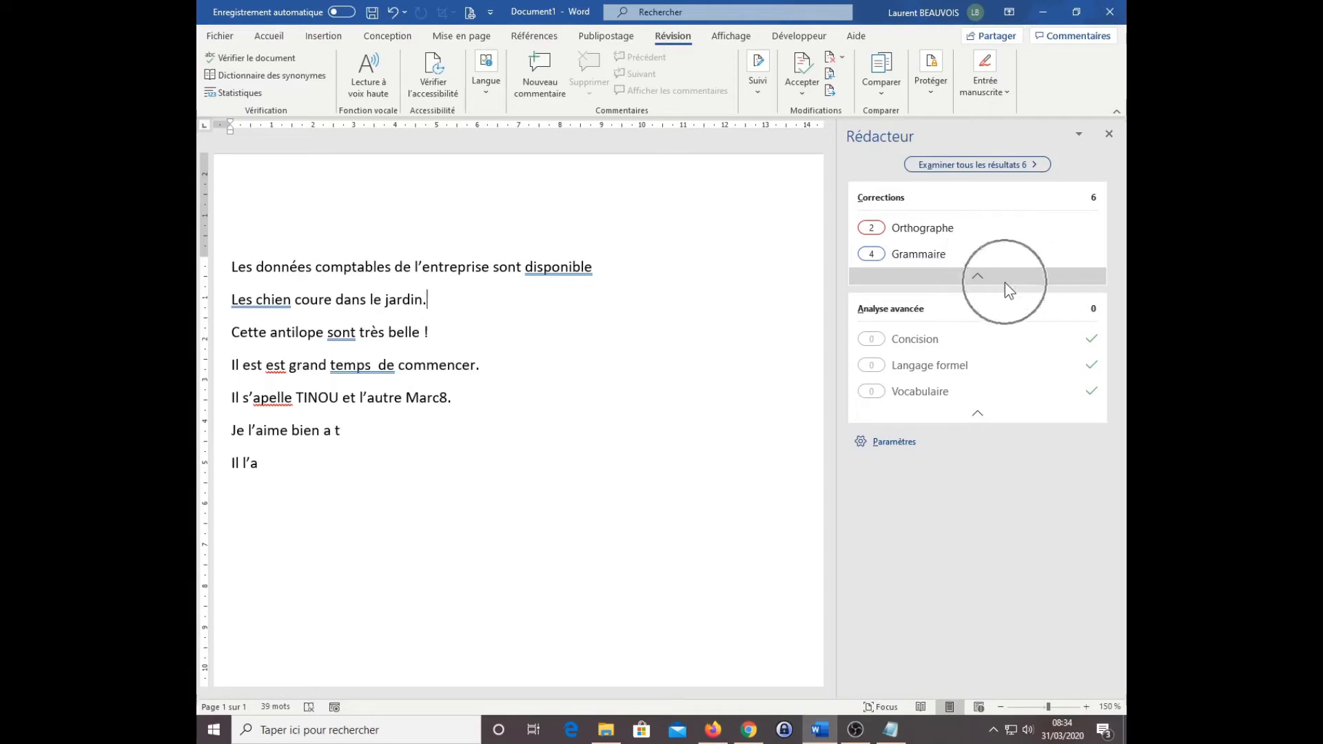
click(938, 228)
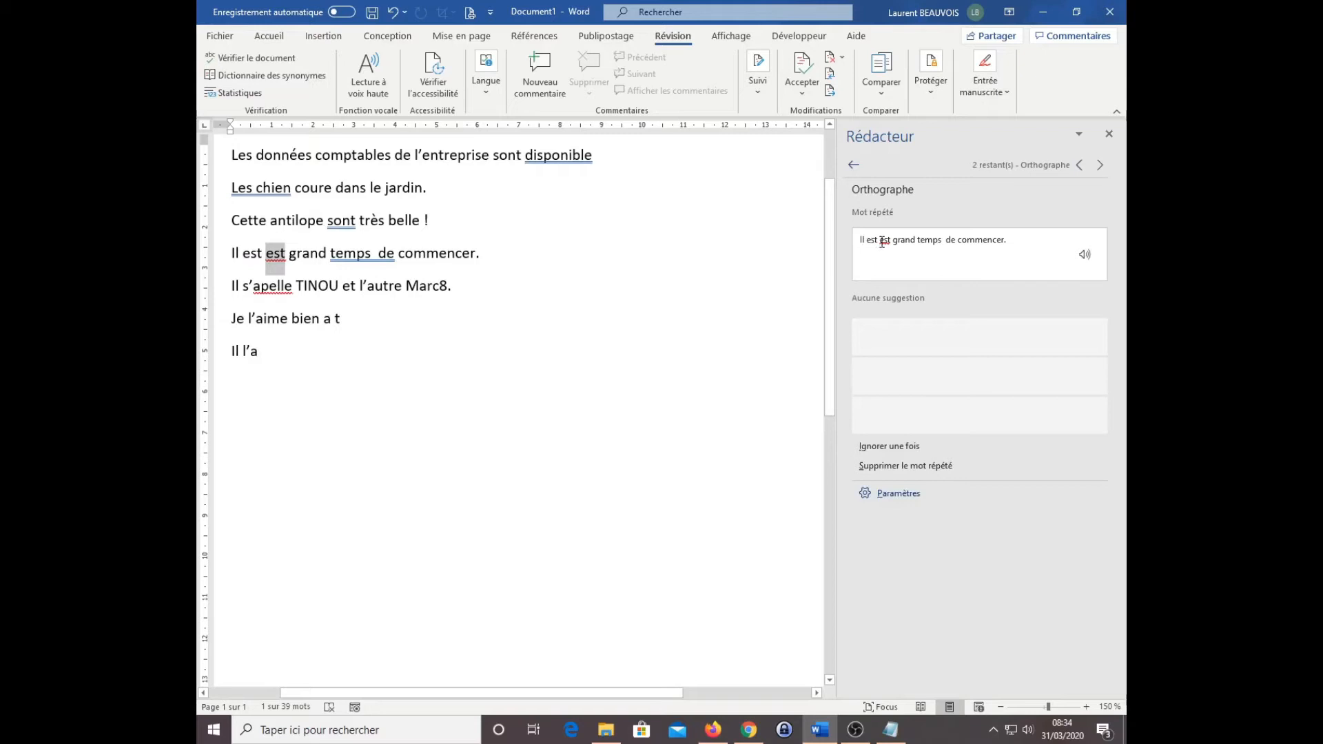
click(917, 241)
click(289, 258)
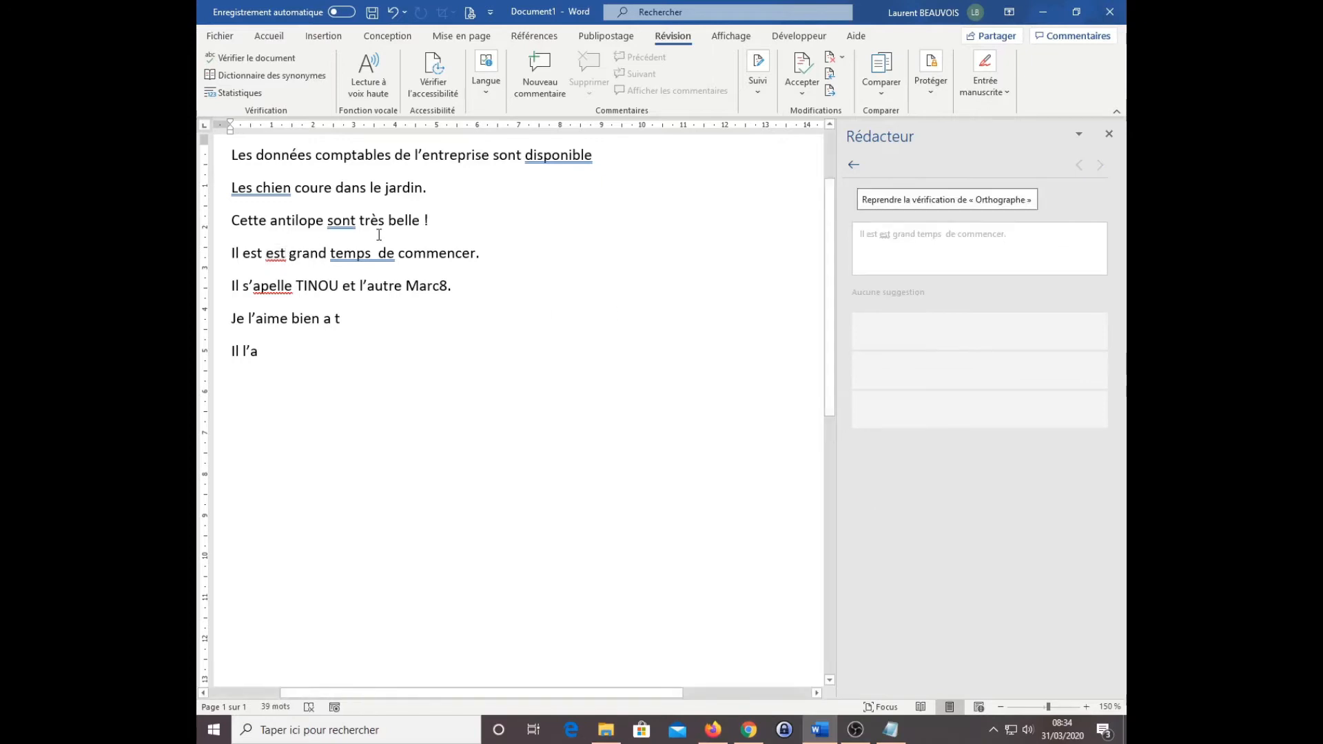
key(BackSpace)
key(BackSpace)
key(BackSpace)
key(BackSpace)
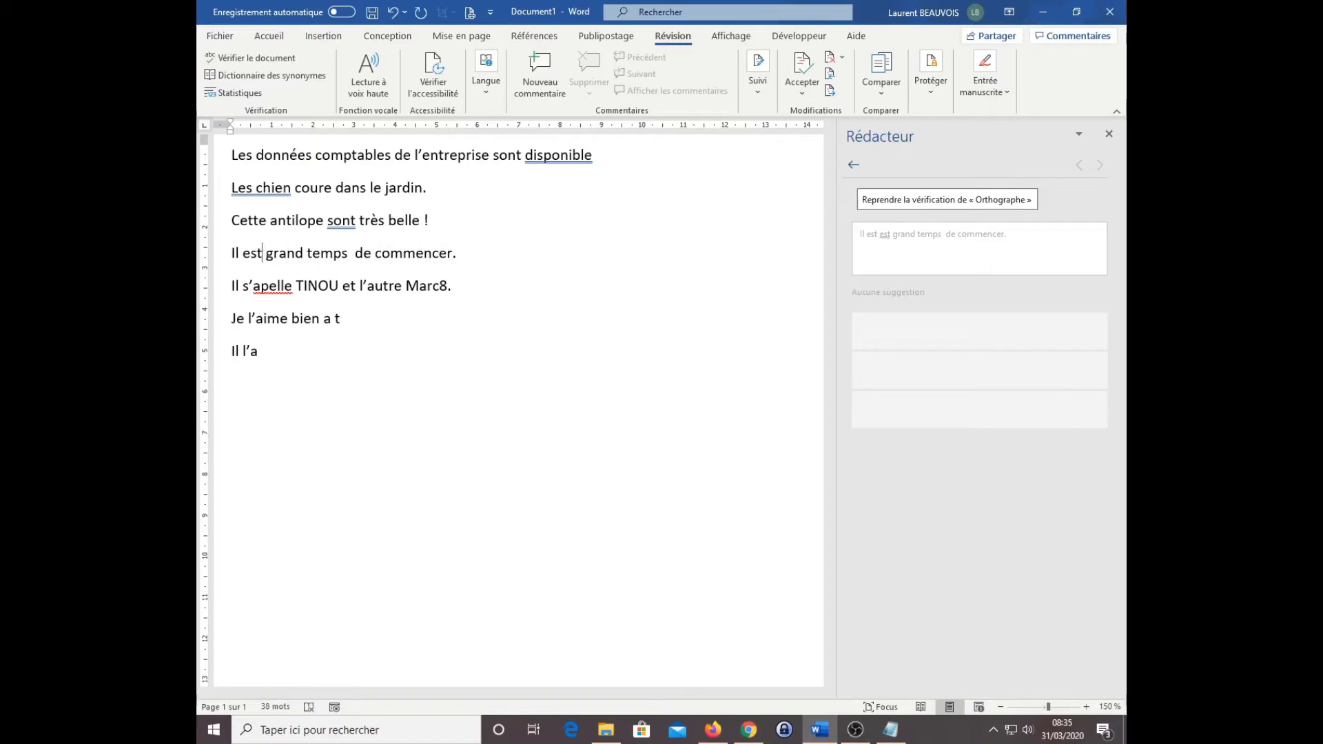
Step: Resume the check and accept the spelling correction "appelle" and the grammar corrections "disponibles", "Le chien" and "est"
click(888, 201)
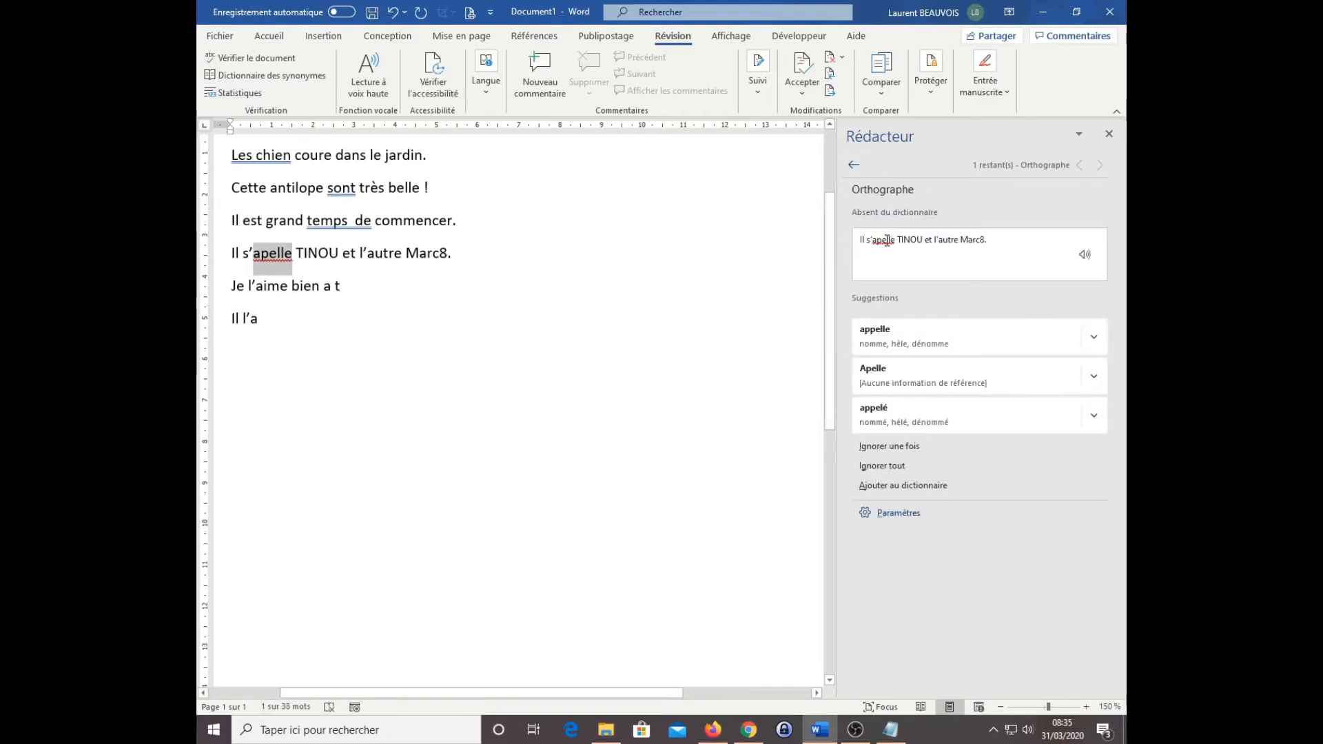
click(948, 349)
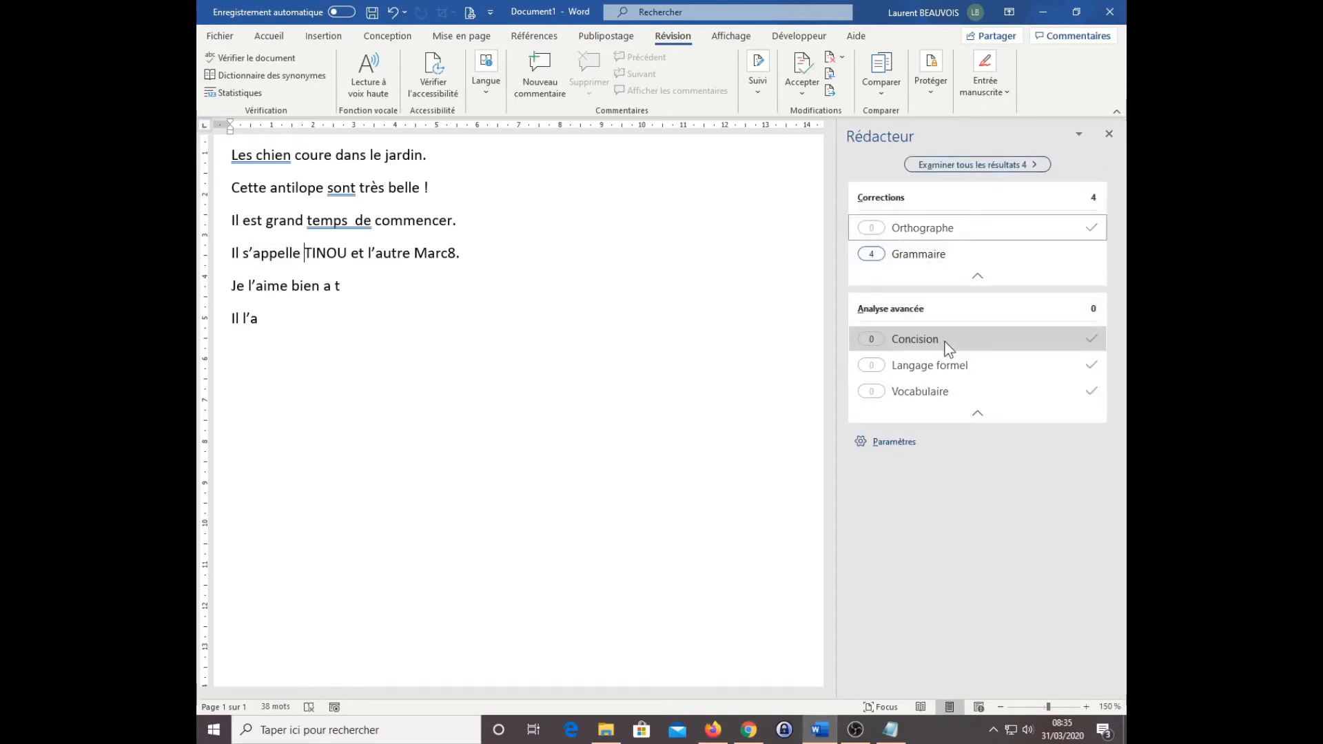
click(927, 259)
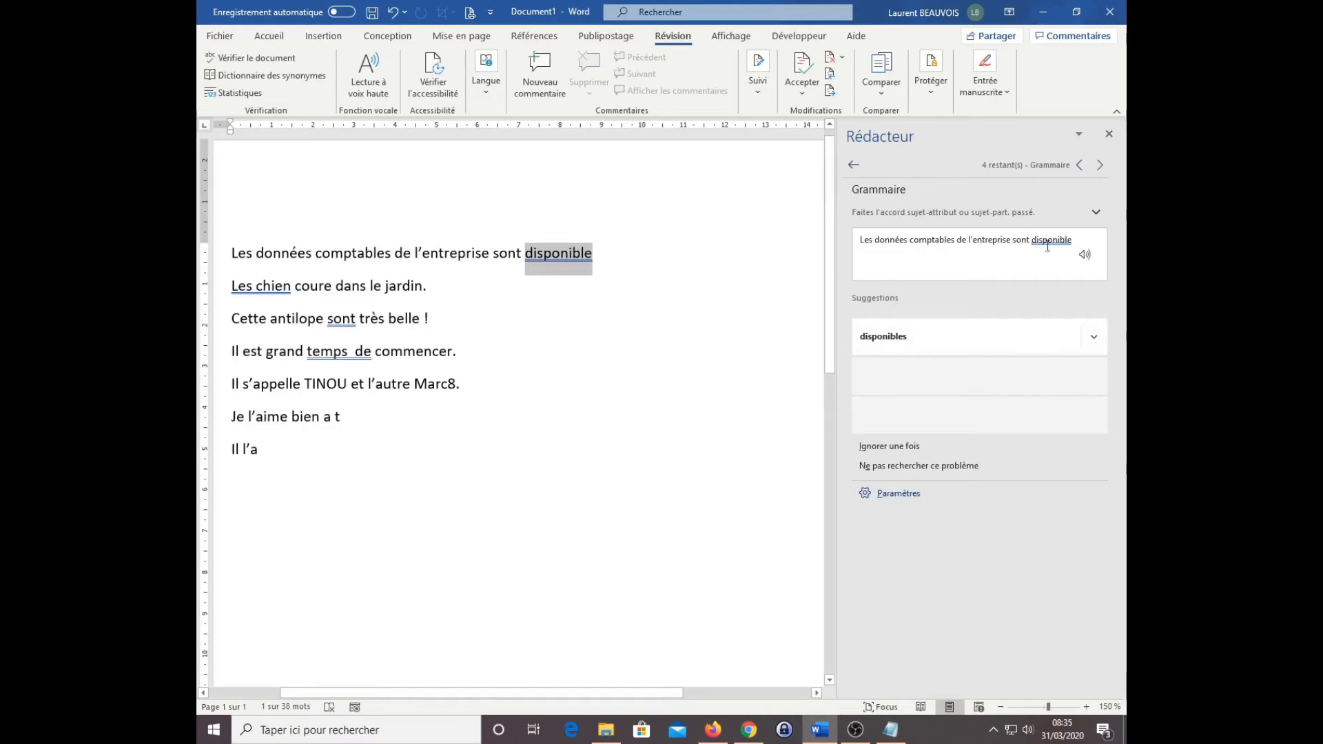
click(896, 338)
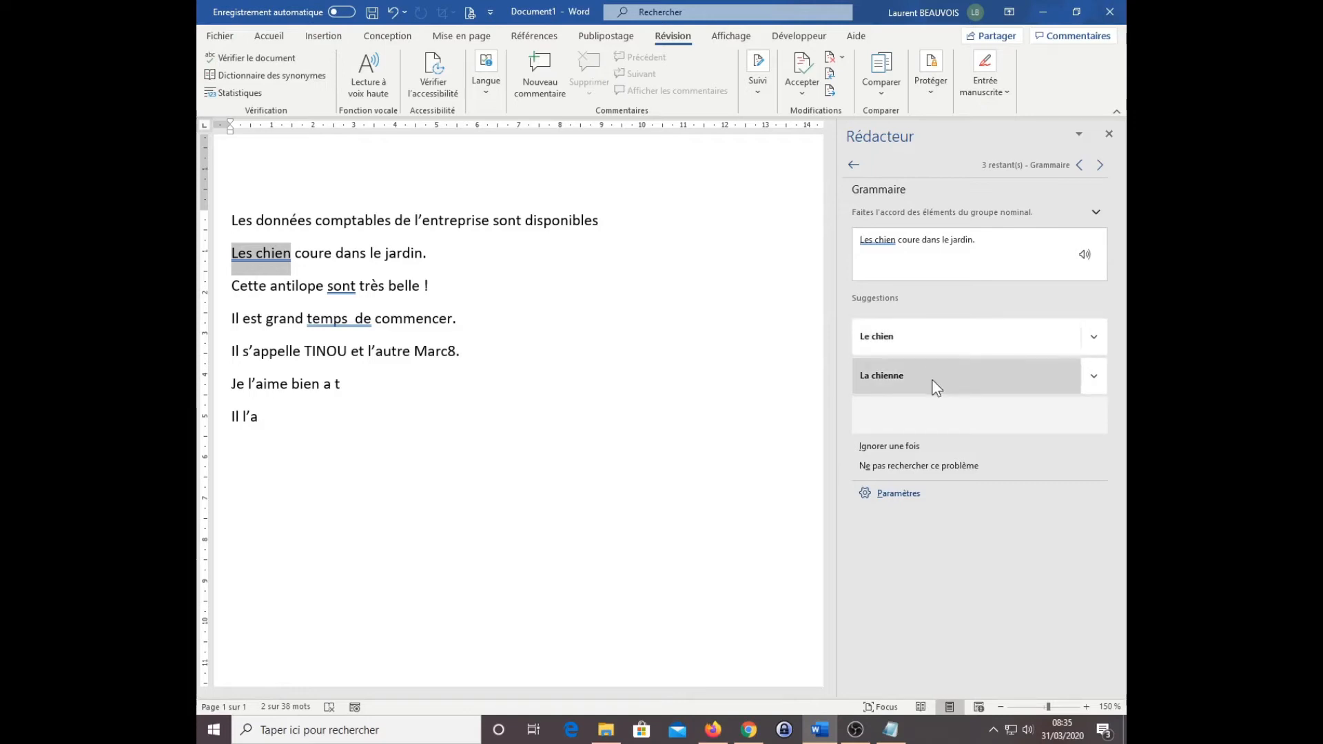
click(904, 338)
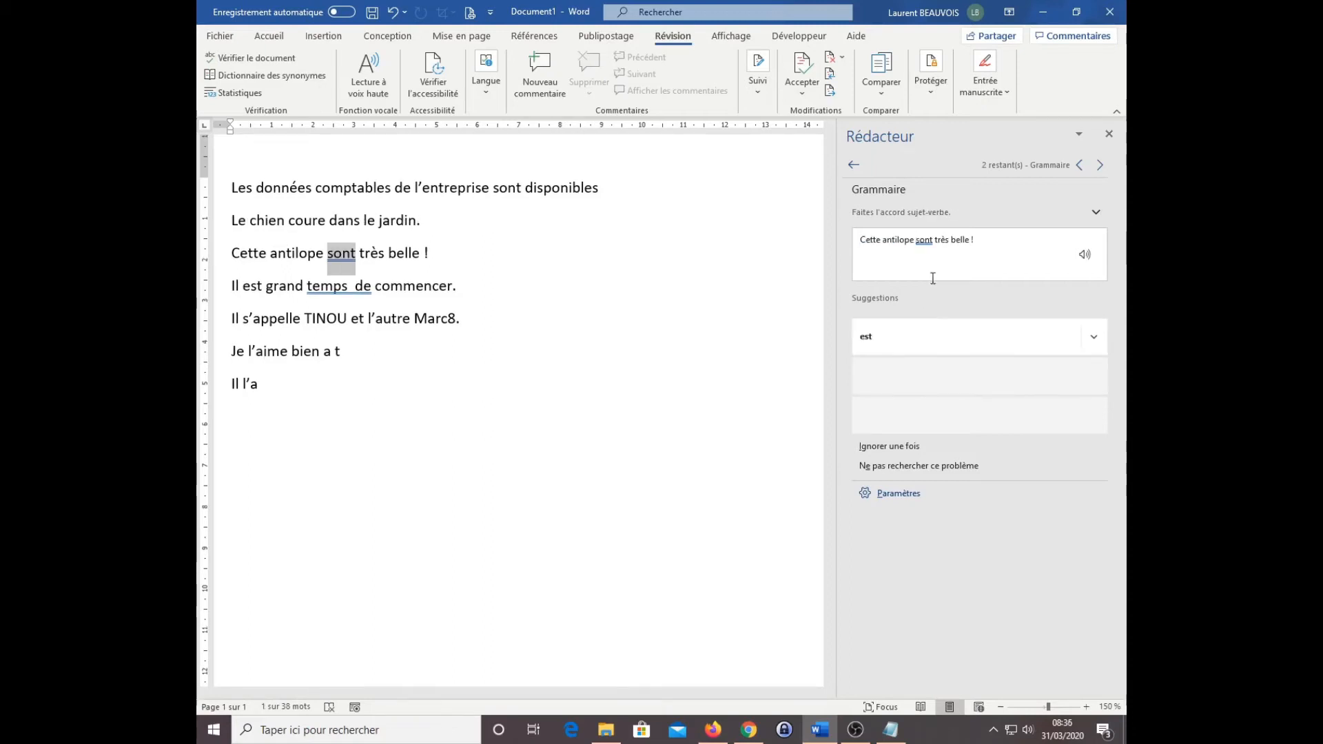
click(889, 335)
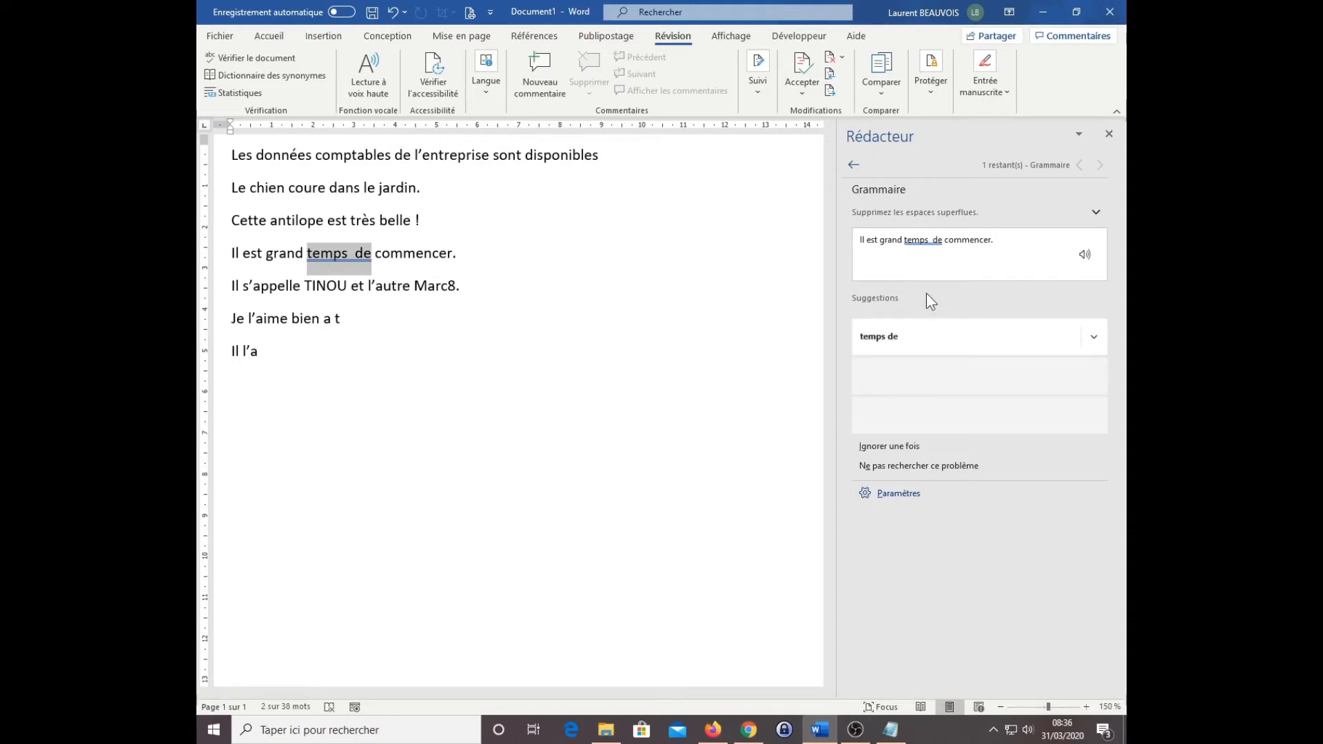
Step: Display the nonprinting formatting marks to reveal the spaces between "temps" and "de"
click(284, 36)
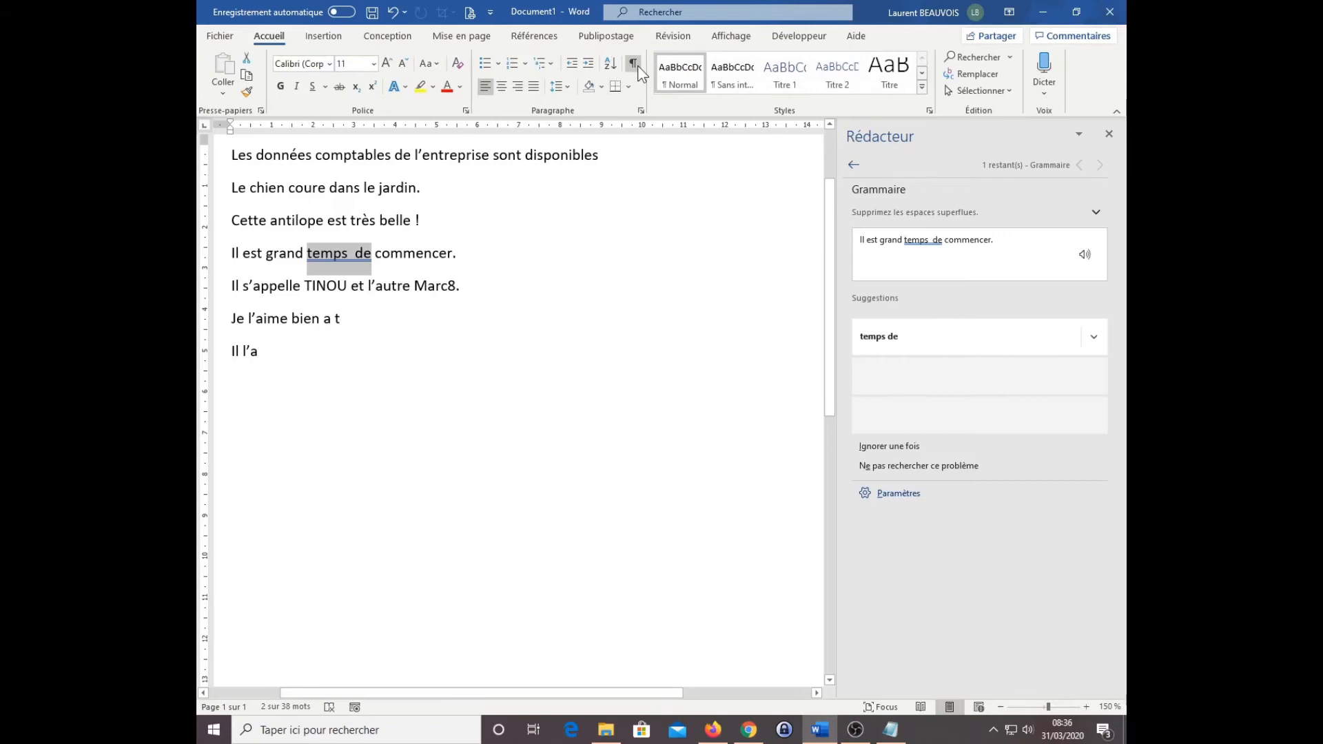
key(ctrl)
key(ctrl)
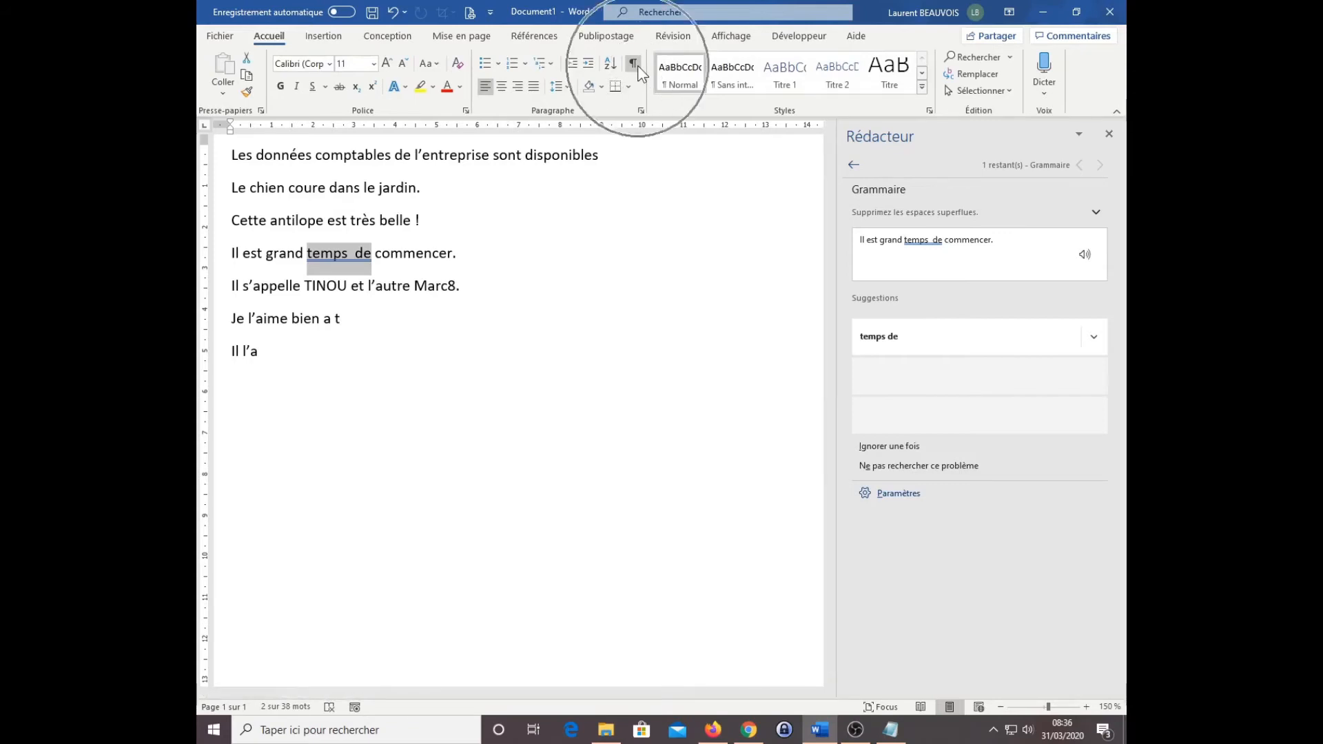
key(ctrl)
click(634, 64)
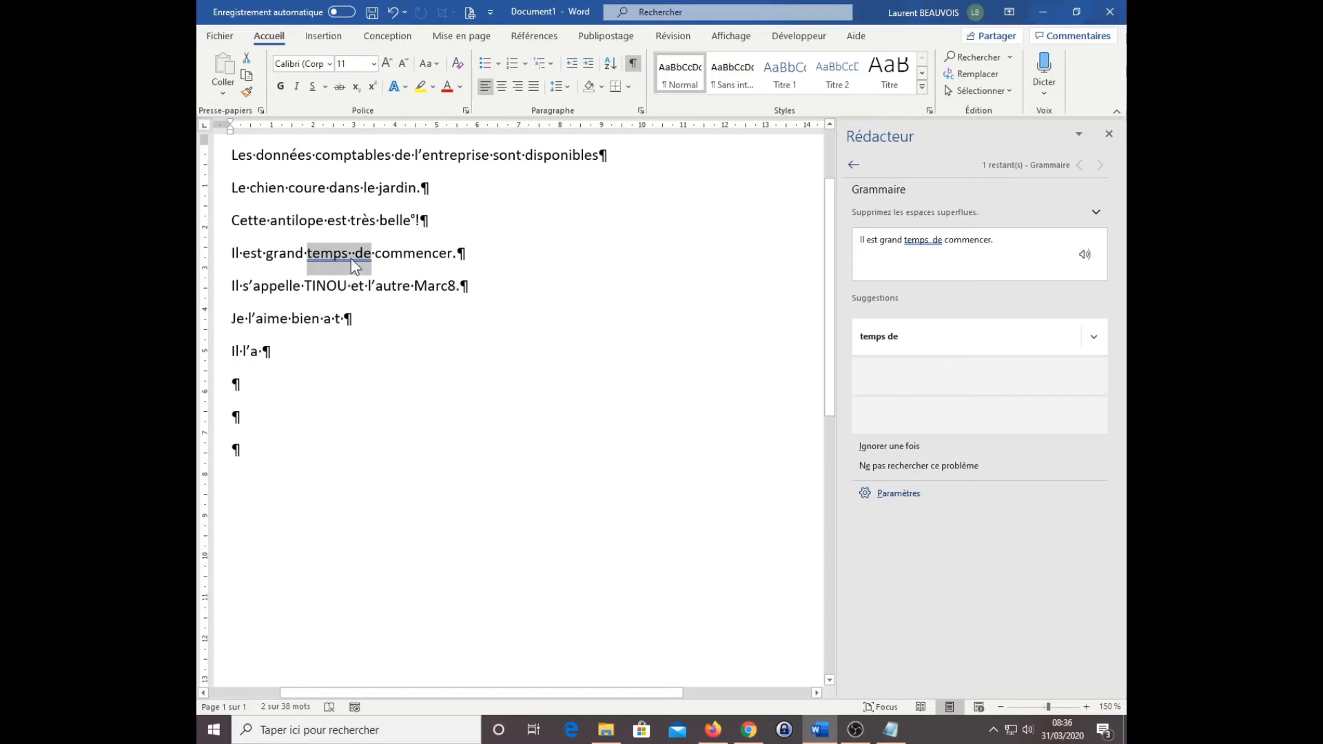
Step: Accept the suggestion "temps de" to remove the extra space, and close the Editor pane
click(886, 342)
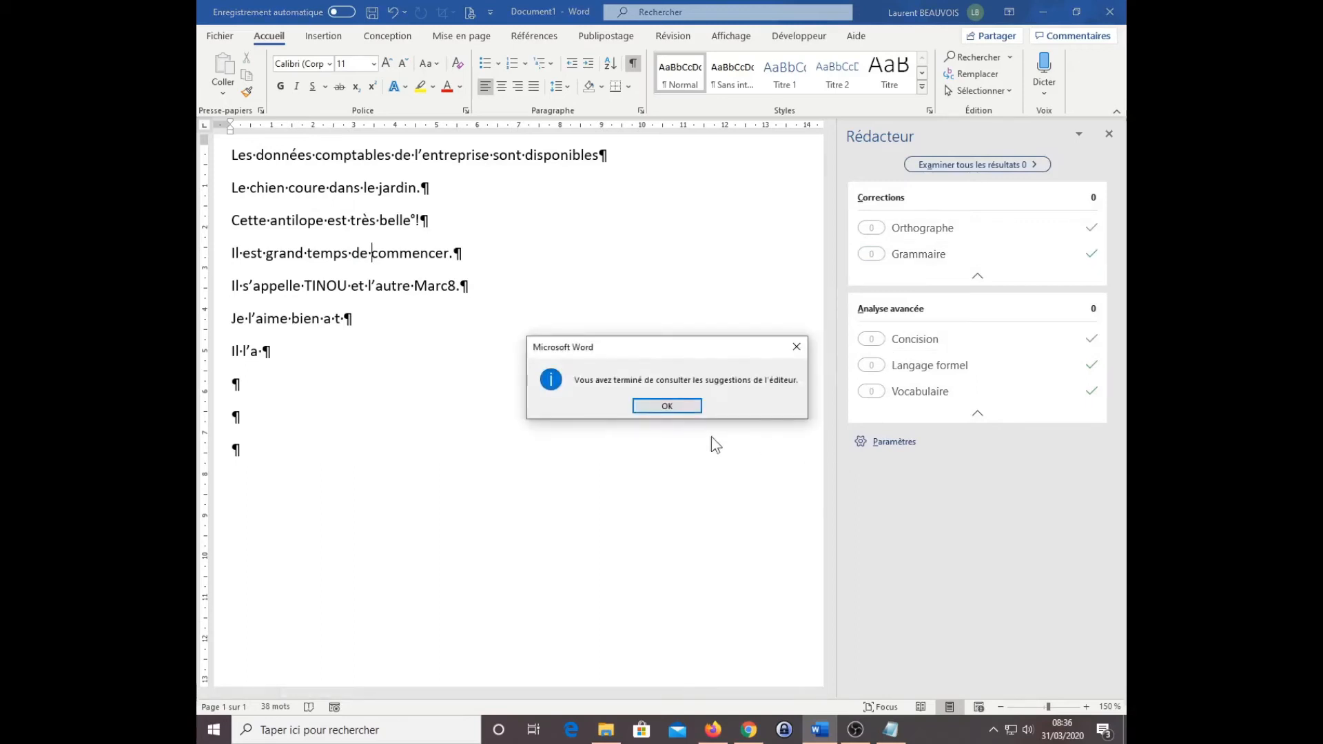
click(685, 407)
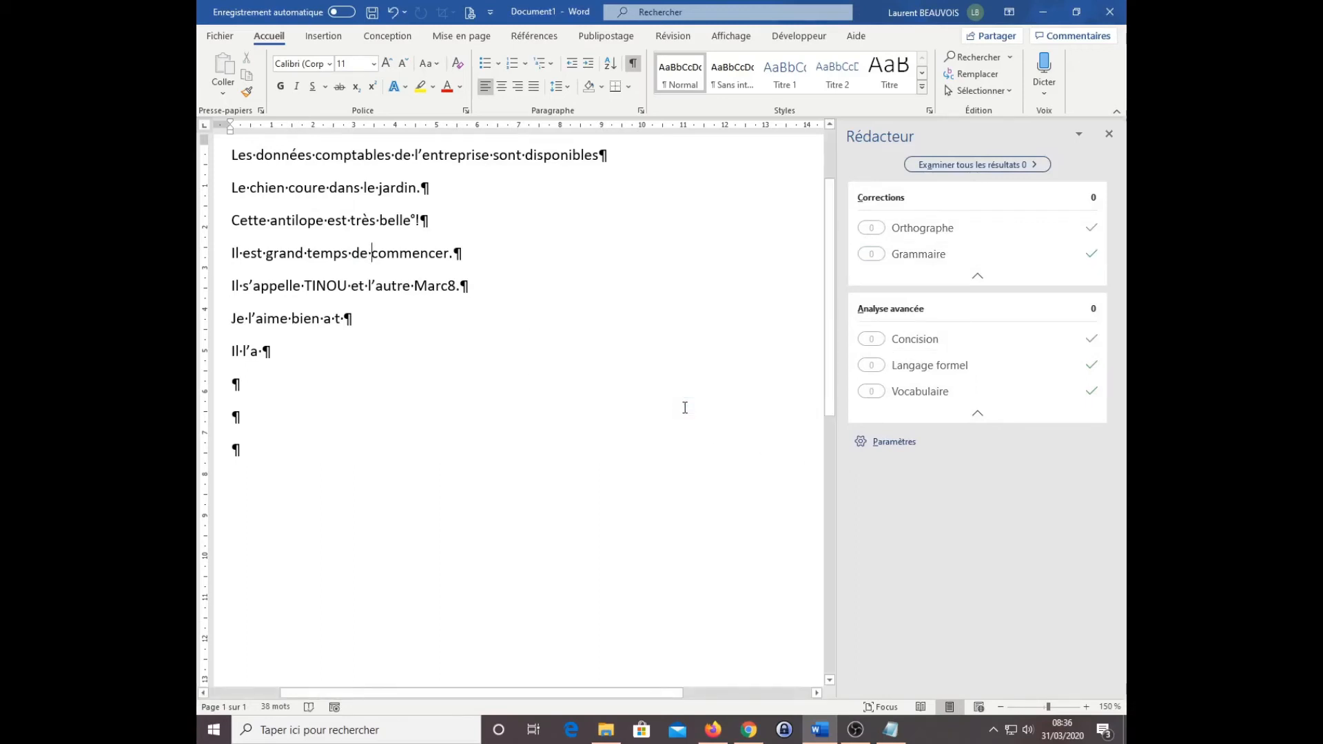
click(1109, 134)
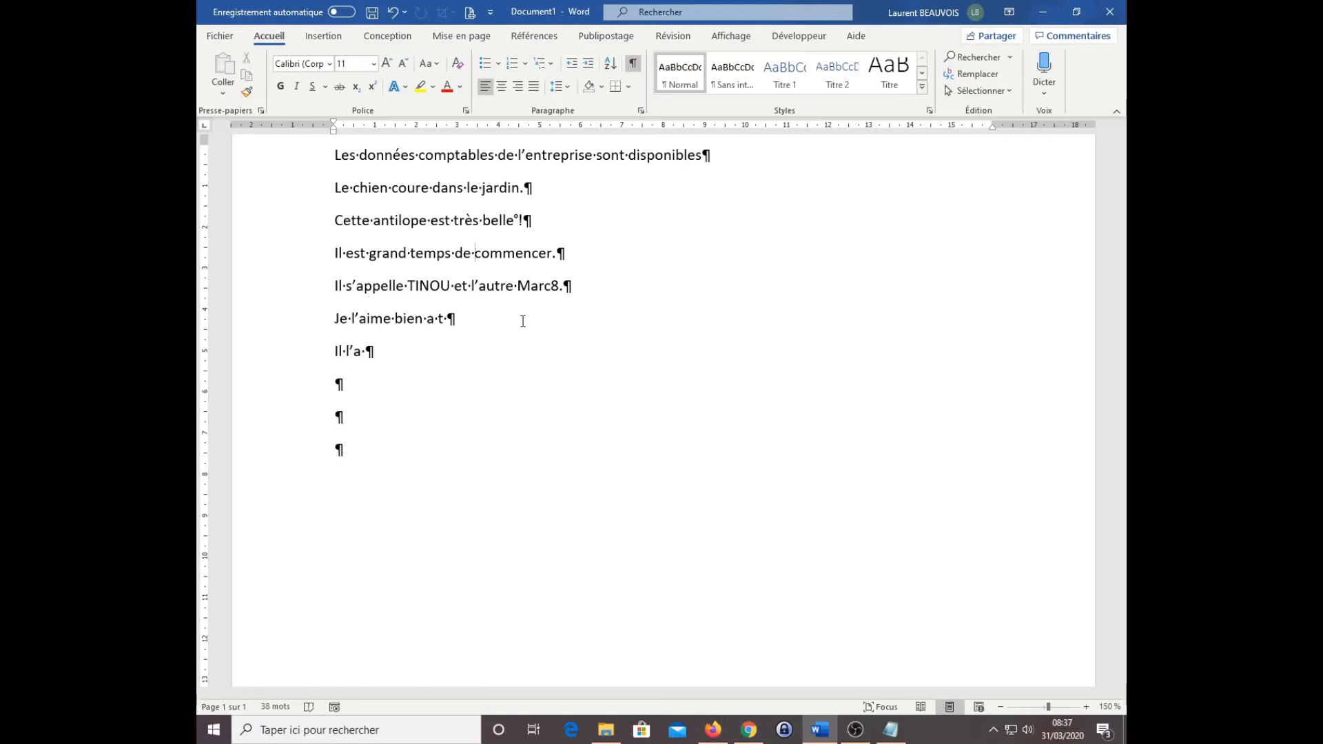
Step: Complete the sentence "Je l'aime bien a t" with "a-t-il" and add the misspelled word "merssi" after "Il l'a"
click(490, 322)
text(l)
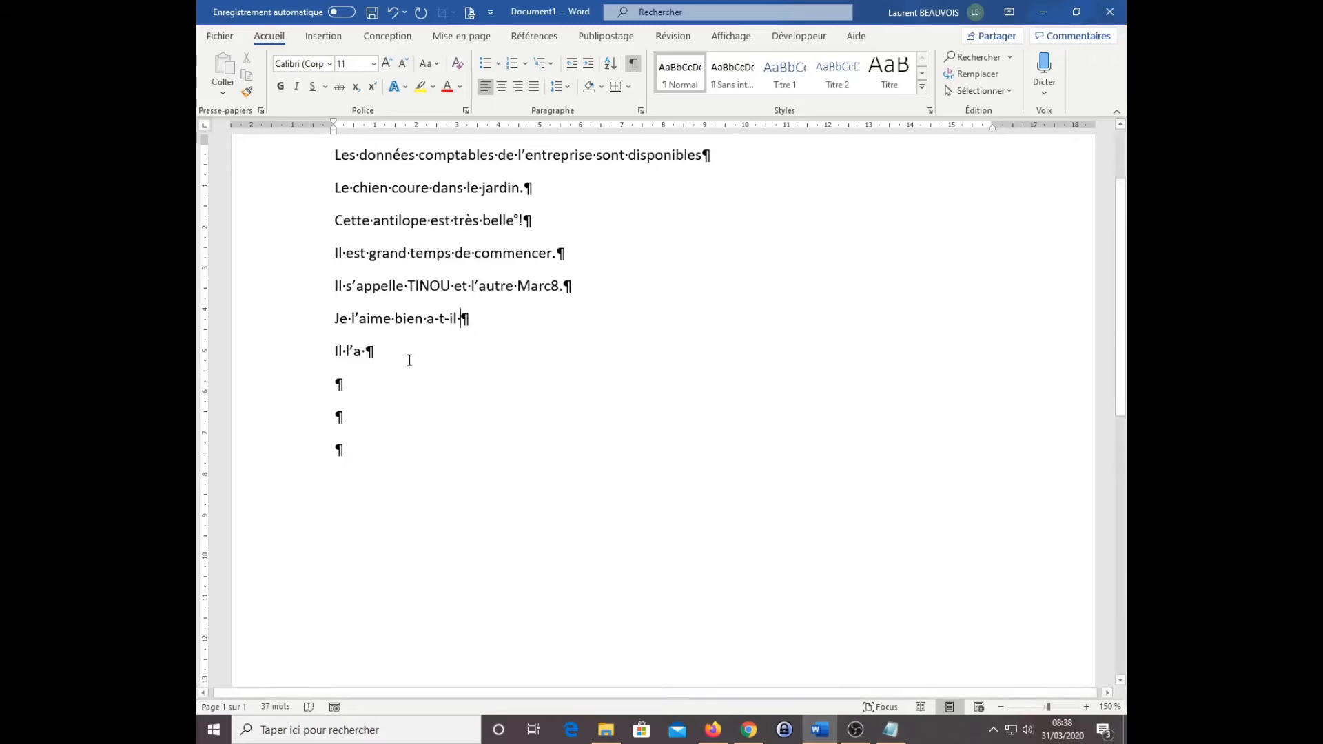
text(merssi)
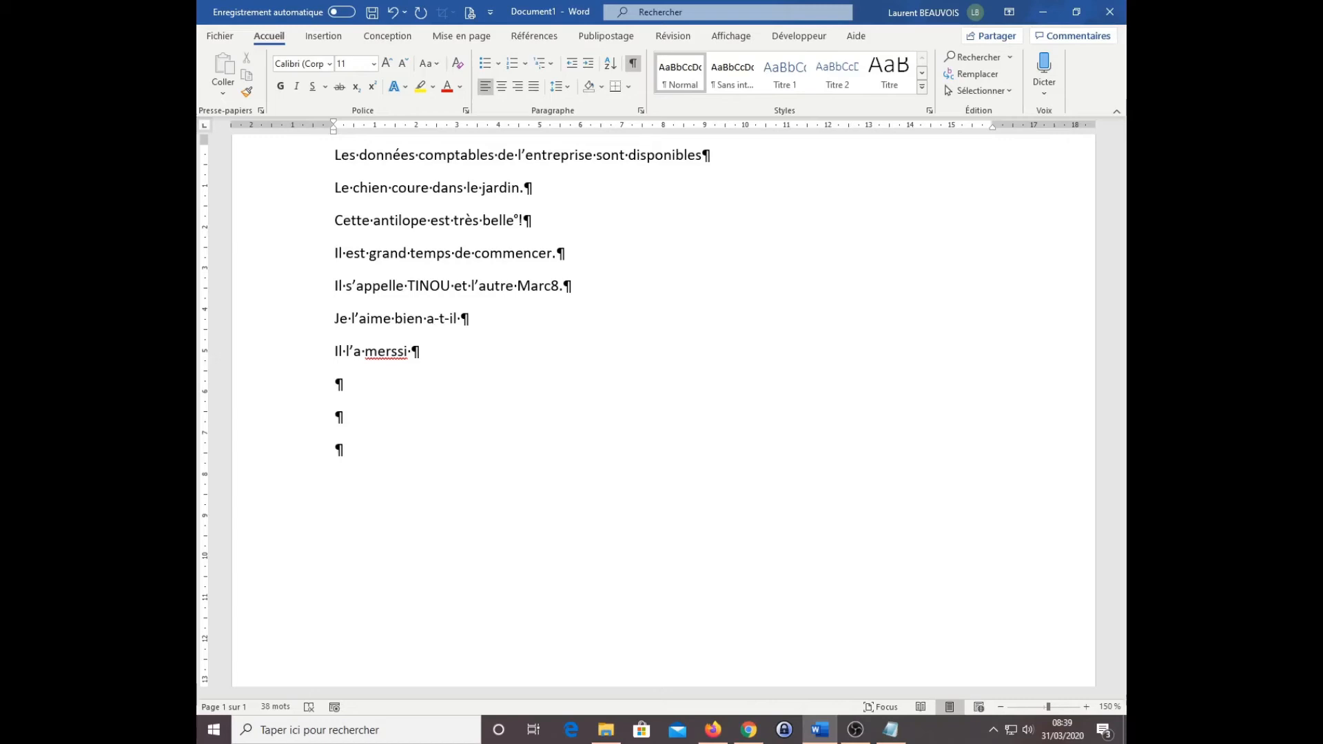
Step: Check the document again and open the automatic correction options from the proofing settings
click(673, 36)
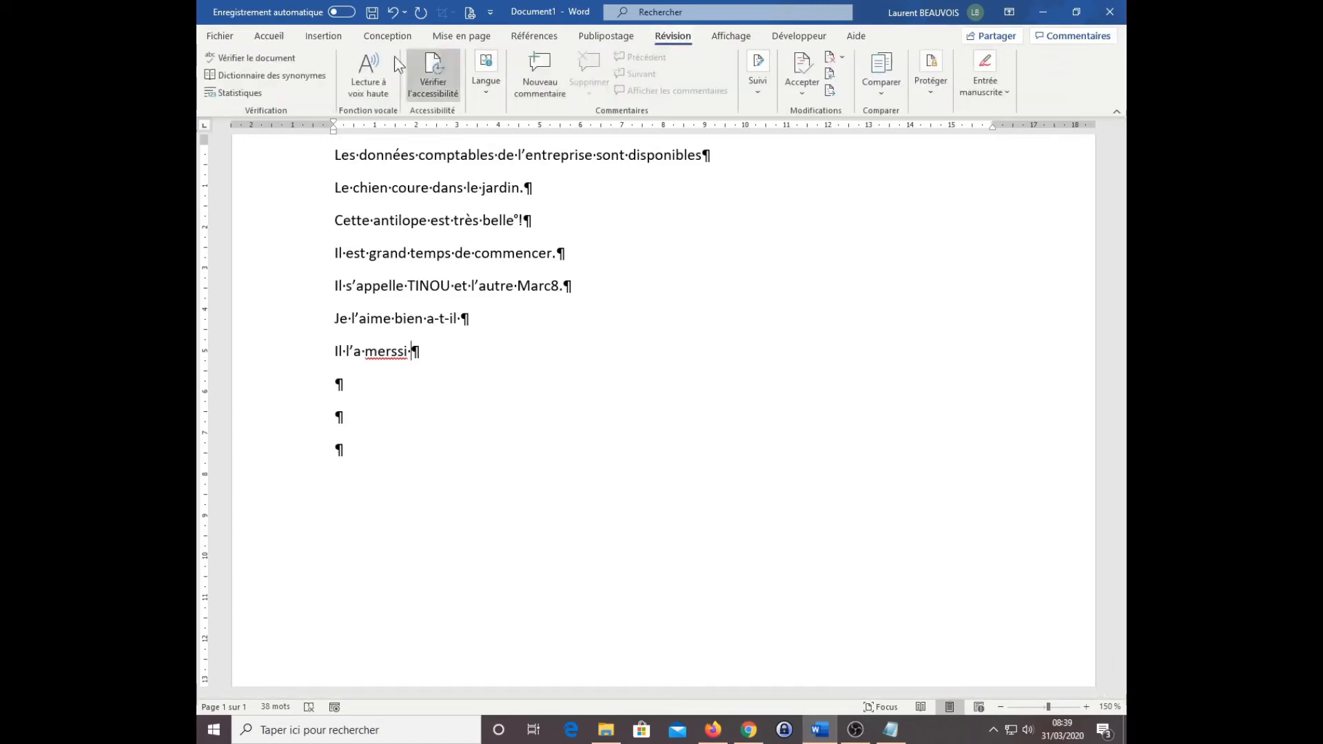
click(263, 56)
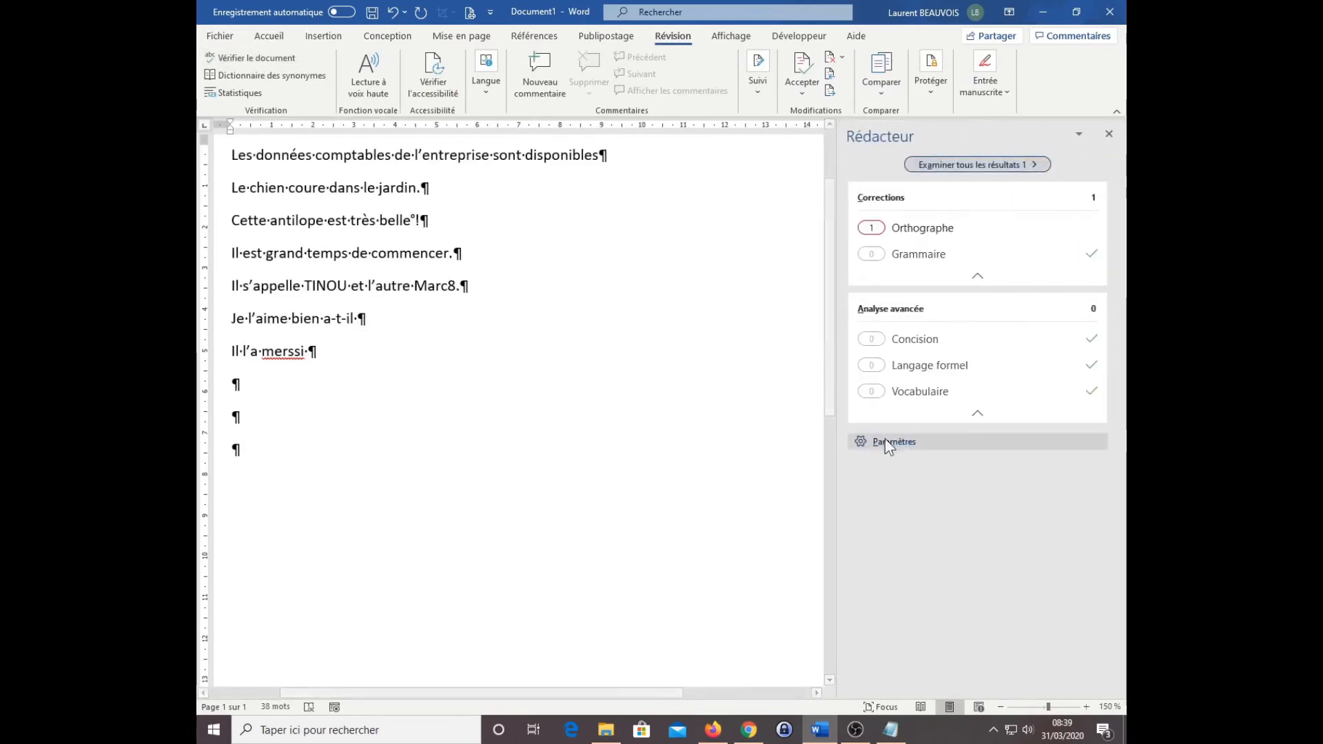
click(890, 446)
key(ctrl)
key(ctrl)
click(889, 446)
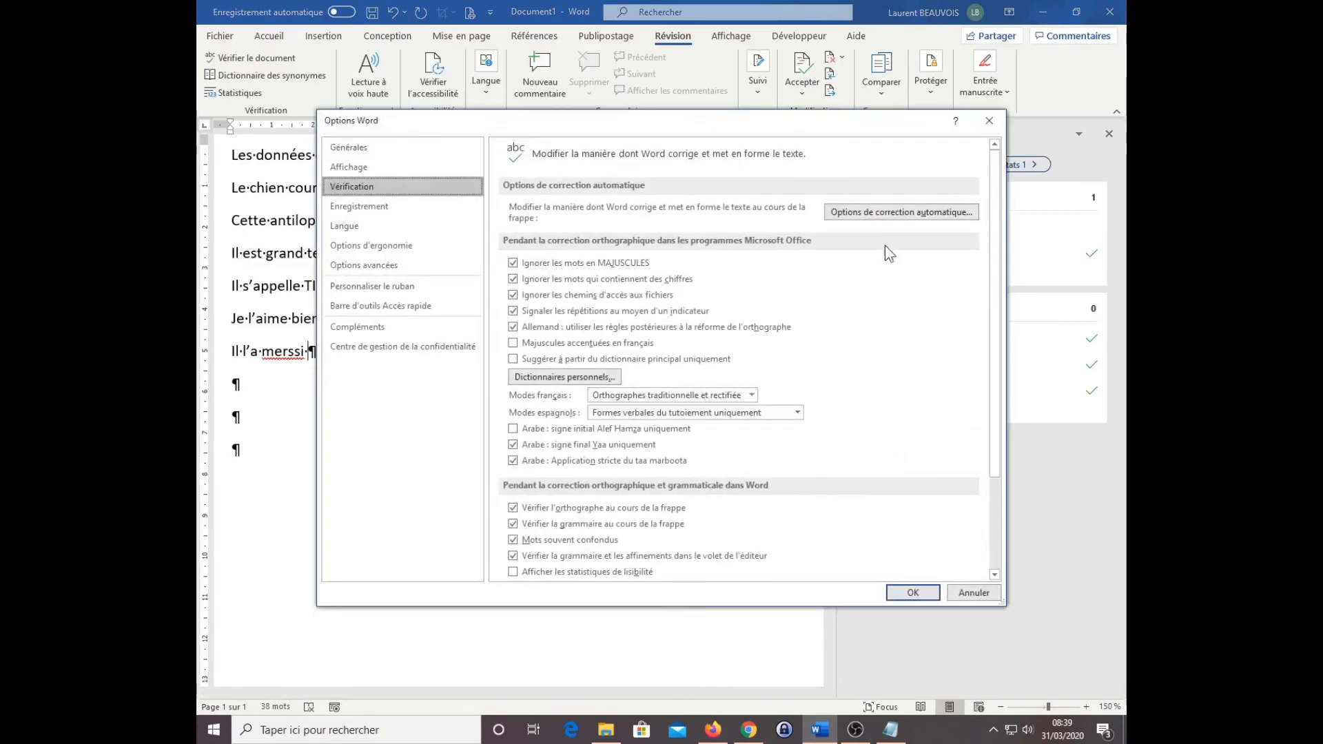
key(ctrl)
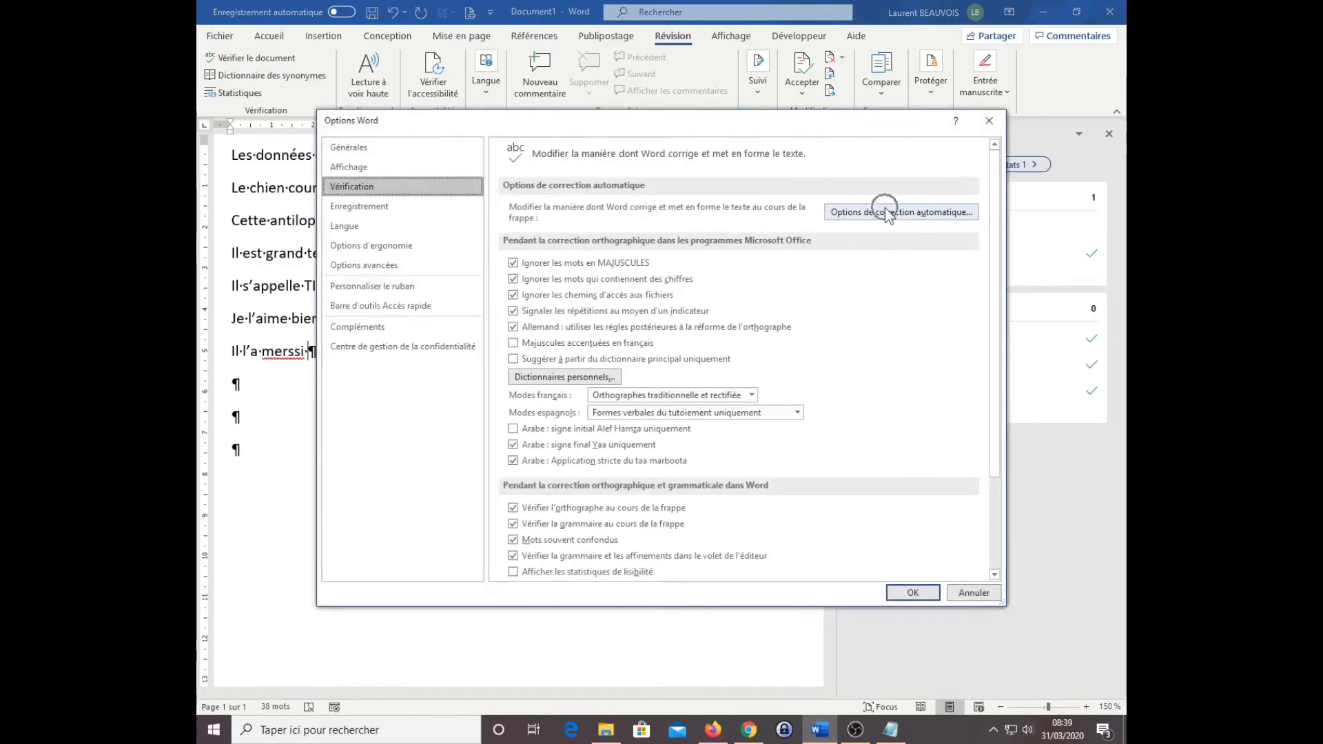
click(885, 211)
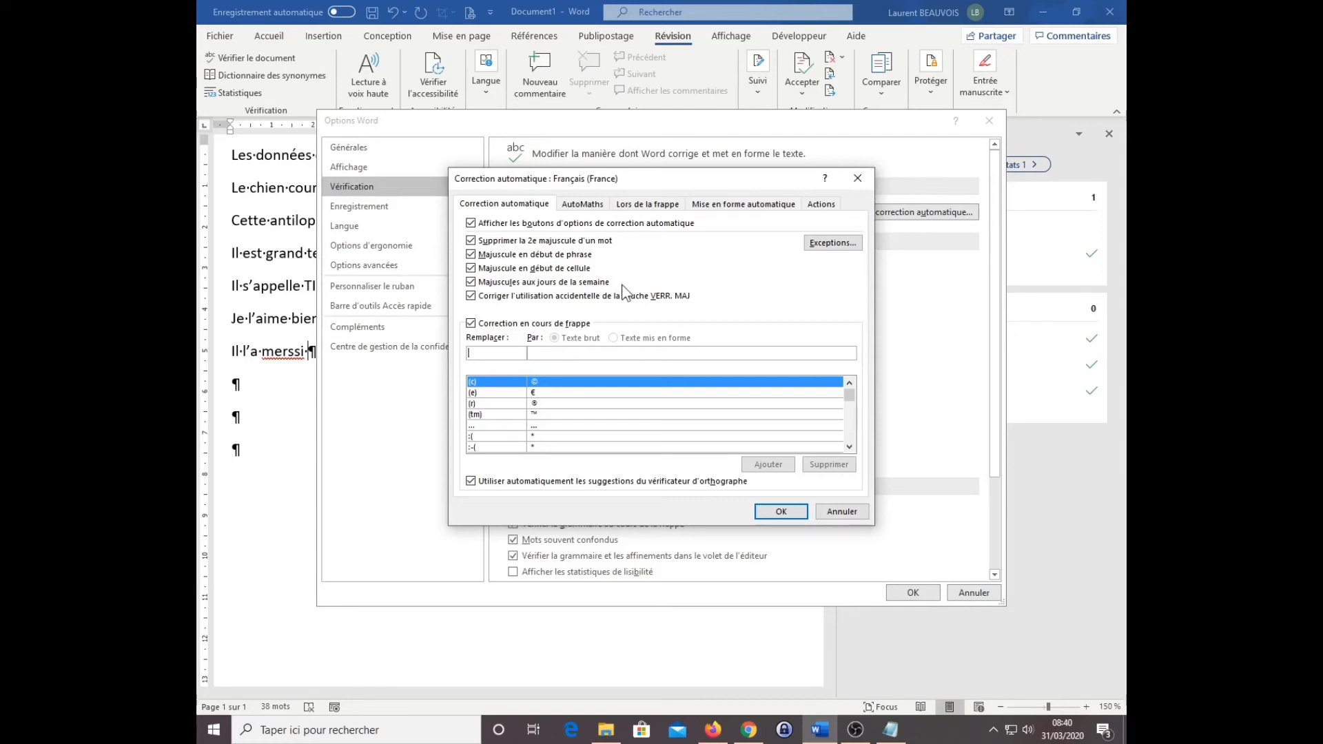
Step: Examine the automatic correction options for capitals, weekday names, accidental Caps Lock use and text replacement while typing
key(ctrl)
key(ctrl)
key(ctrl)
key(ctrl)
key(ctrl)
key(ctrl)
key(ctrl)
key(ctrl)
key(ctrl)
key(ctrl)
key(ctrl)
Step: Add an automatic correction entry replacing "merssi" with "merci" and save the proofing options
text(merssi)
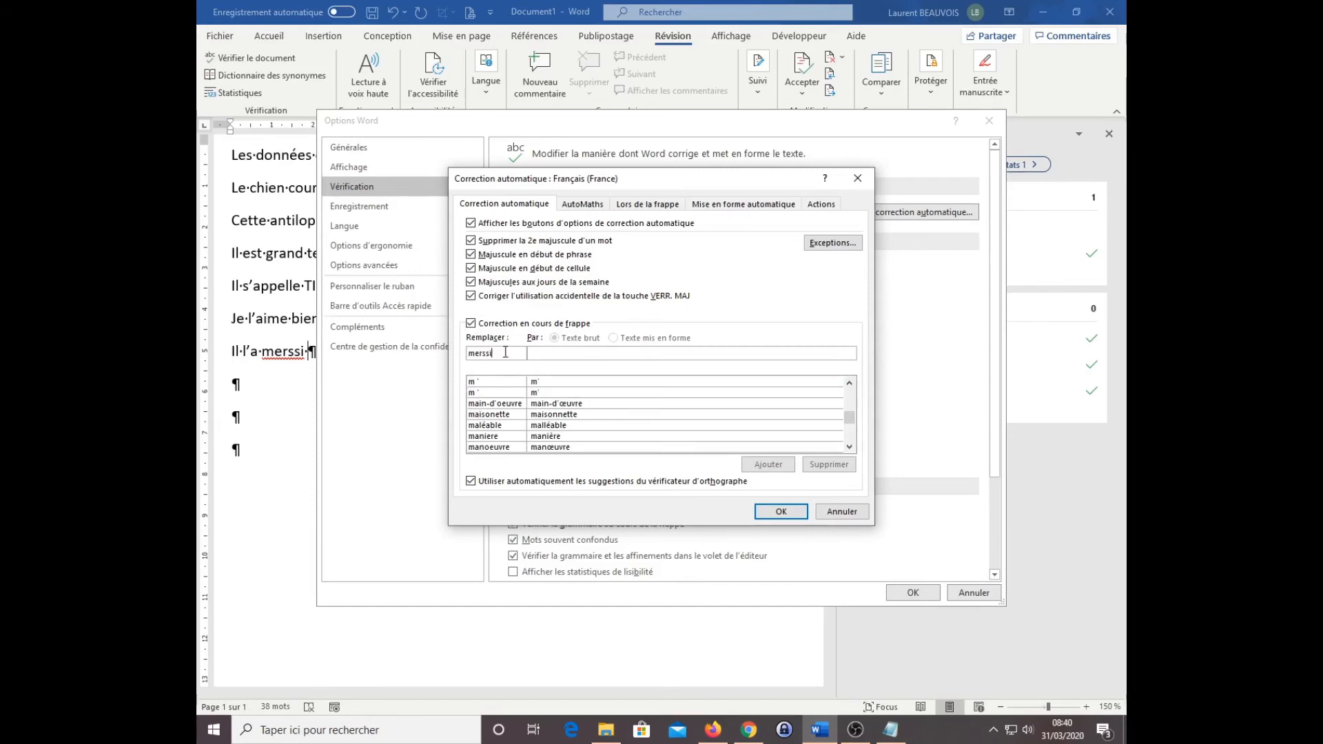
text(merci)
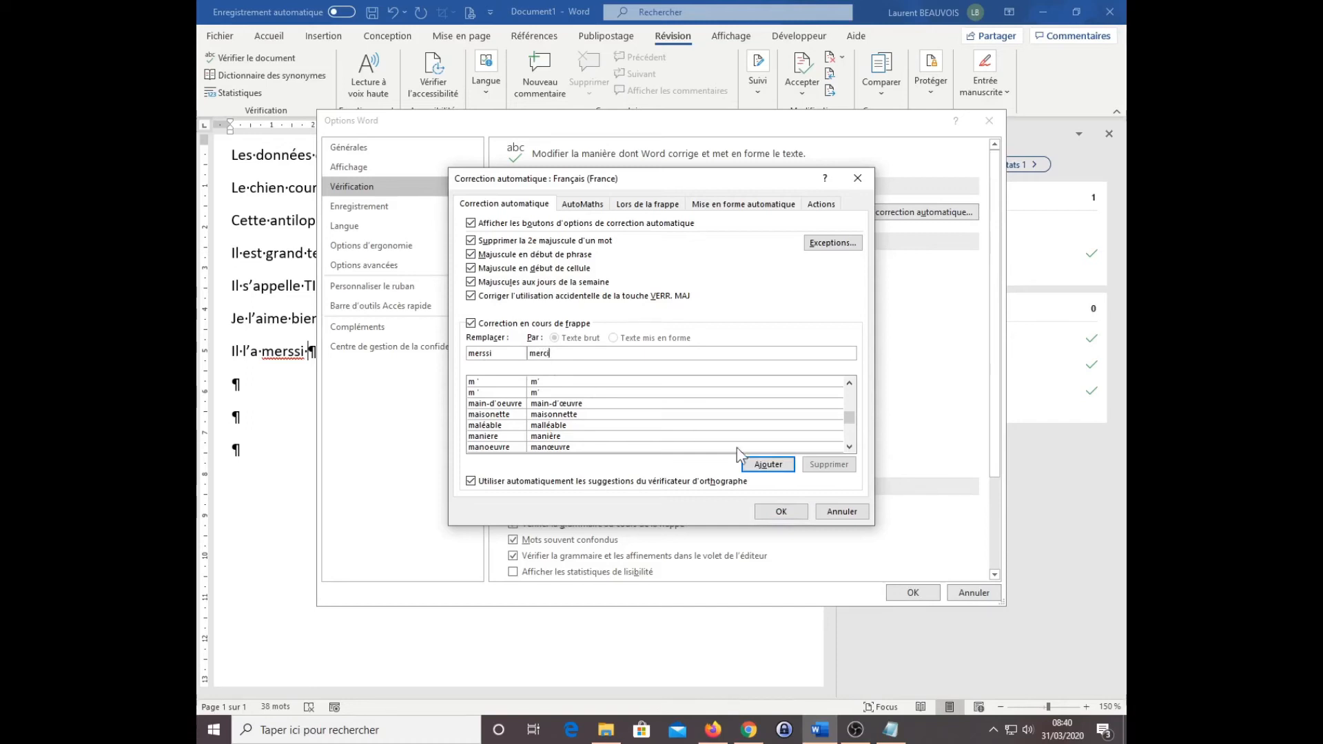
click(765, 469)
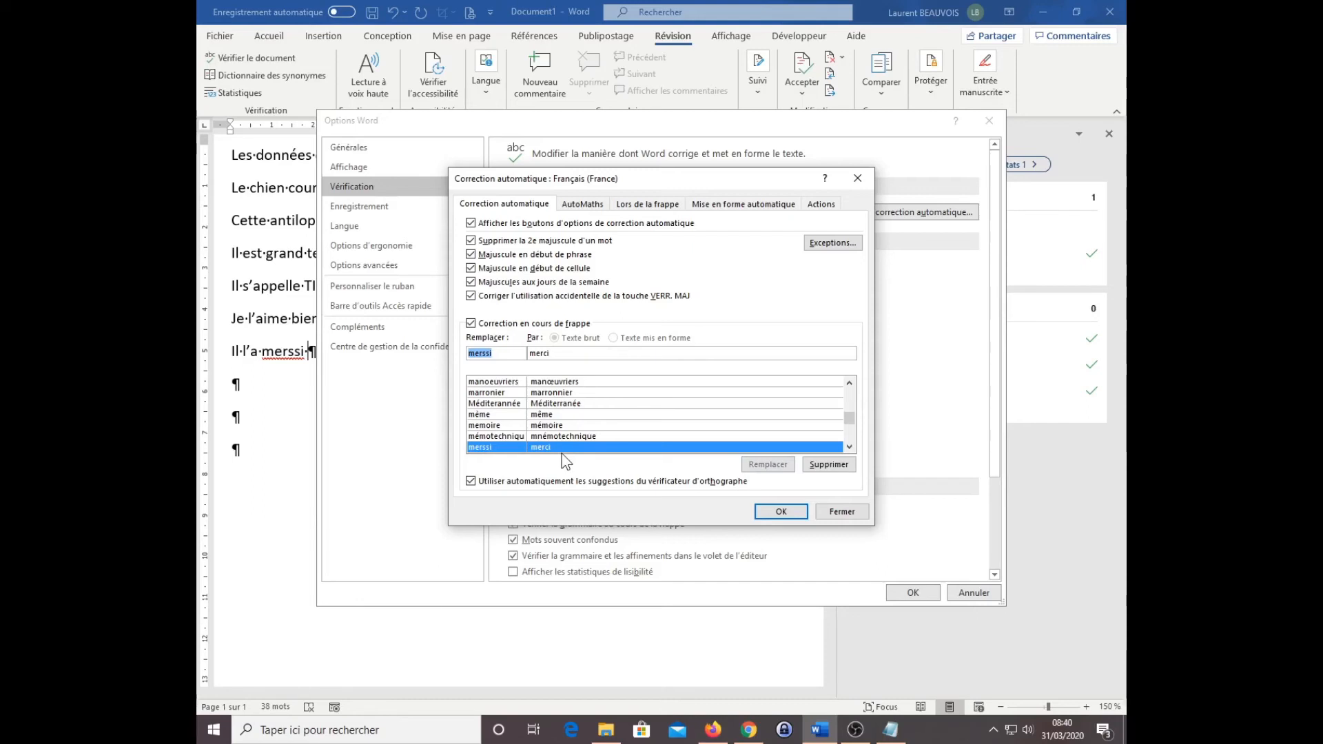
click(781, 511)
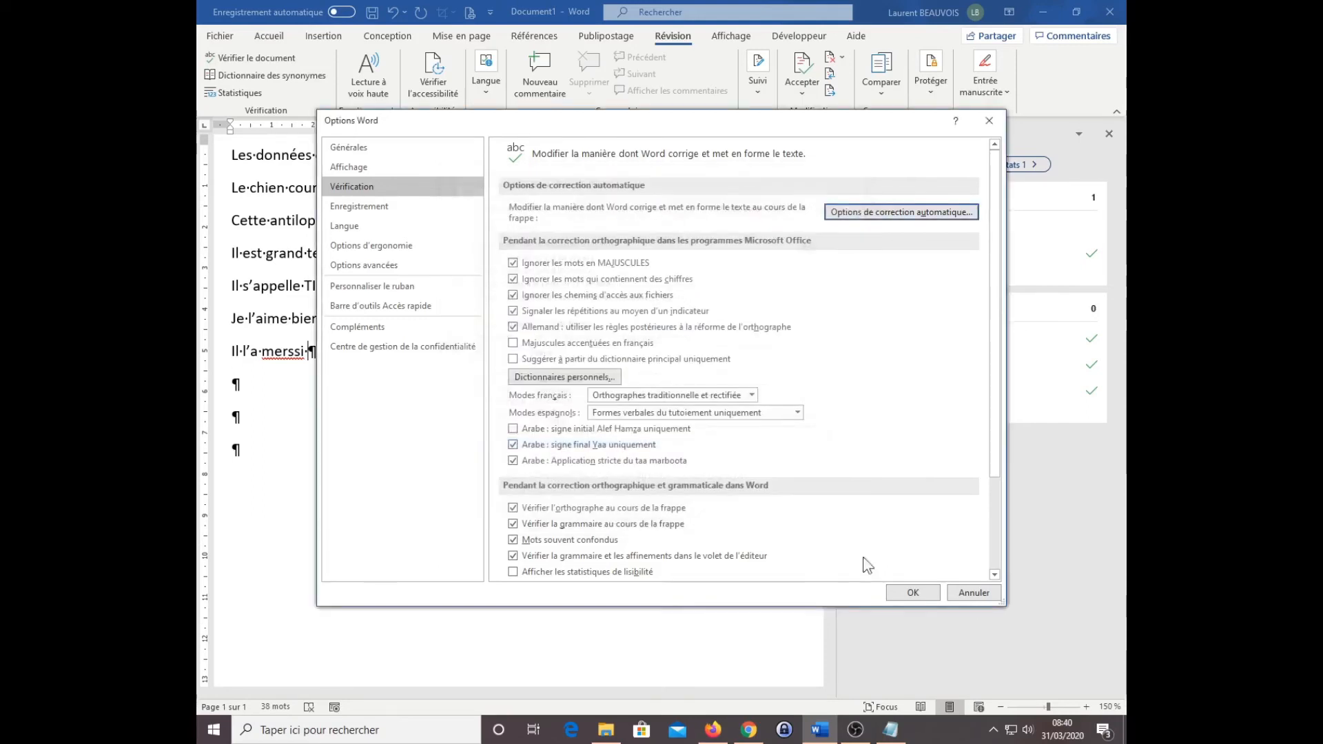
click(915, 592)
Step: Delete "merssi" after "Il l'a" and retype it to test the automatic correction
double_click(293, 349)
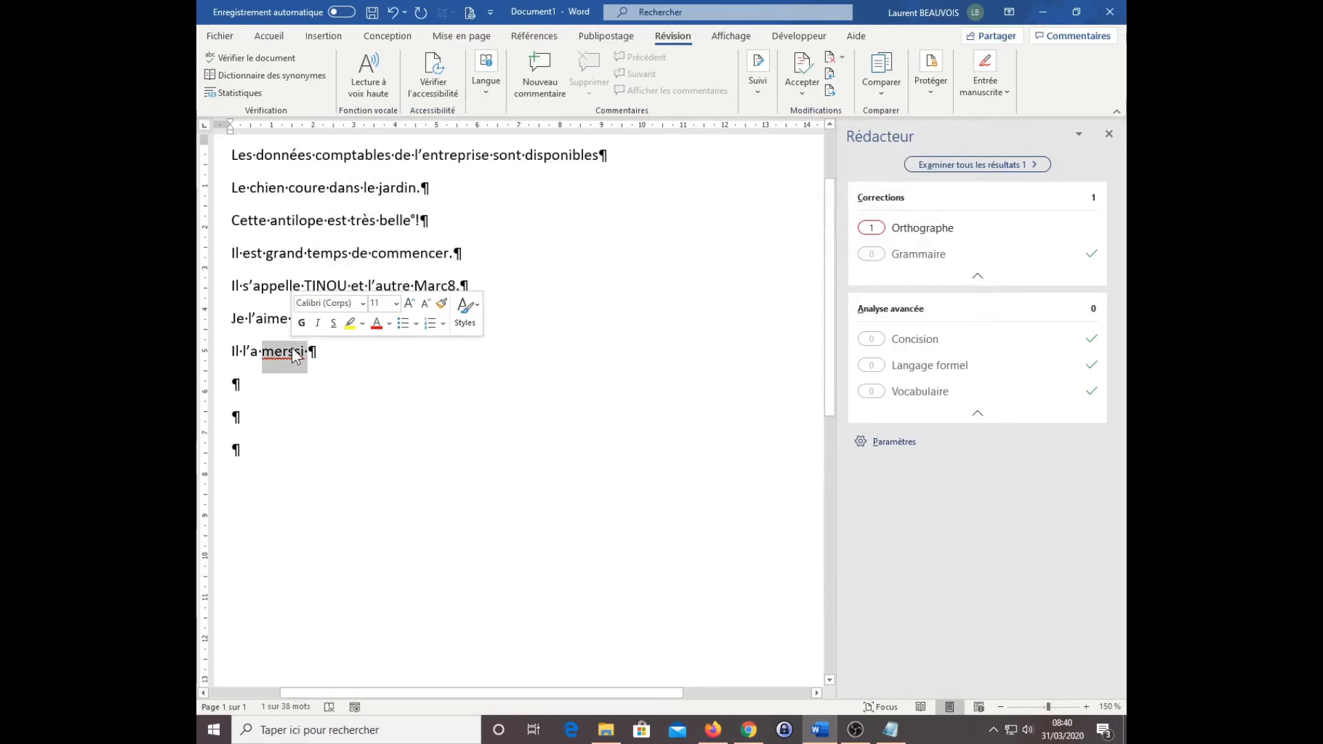
key(BackSpace)
text(m)
text(erssi)
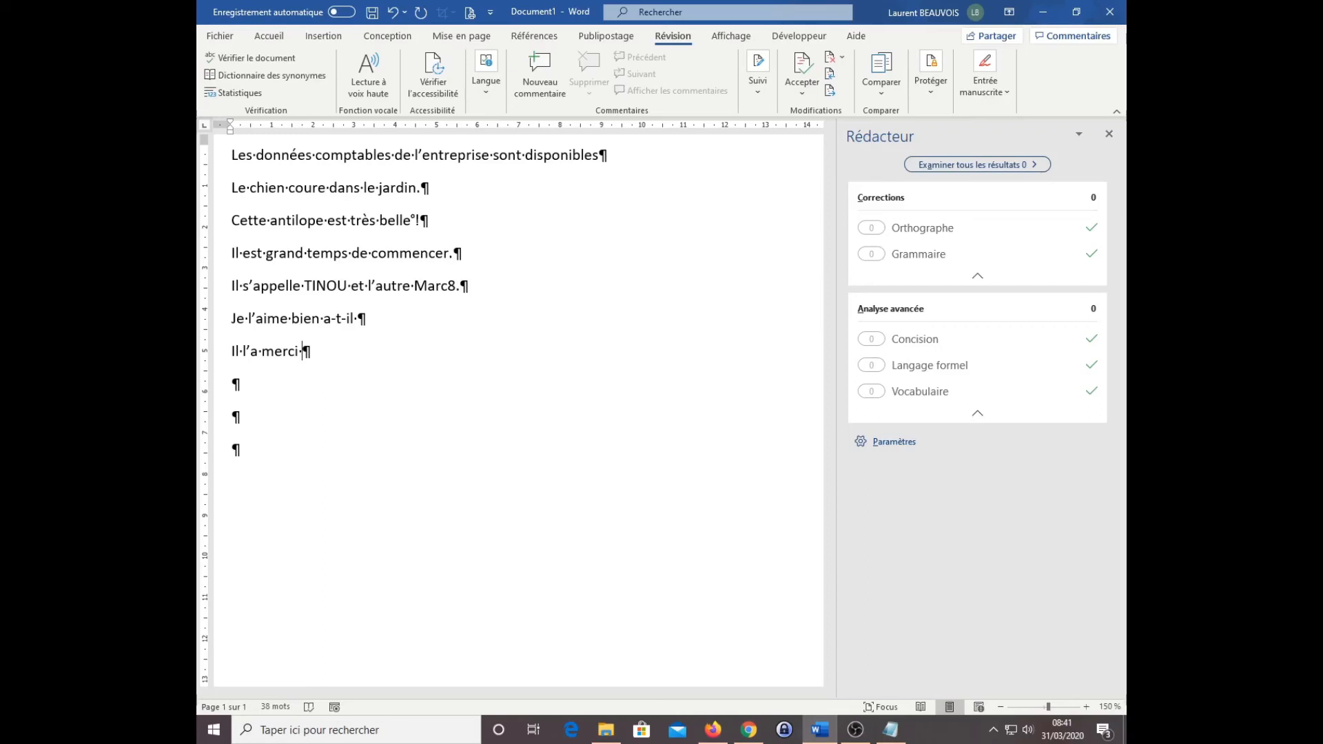
Step: Reopen the automatic correction options, look through the replacement entries including "acréditif", and close them without deleting any
click(892, 447)
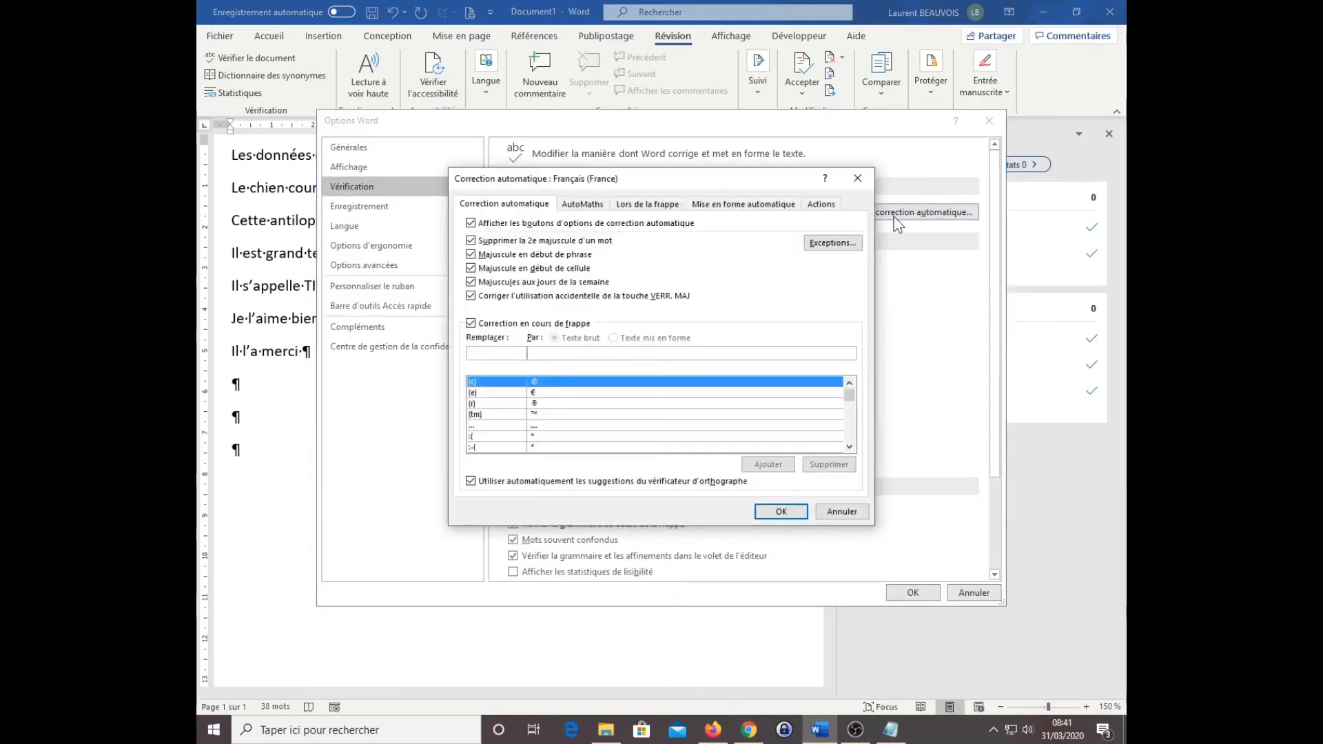
scroll(847, 433, down, 5)
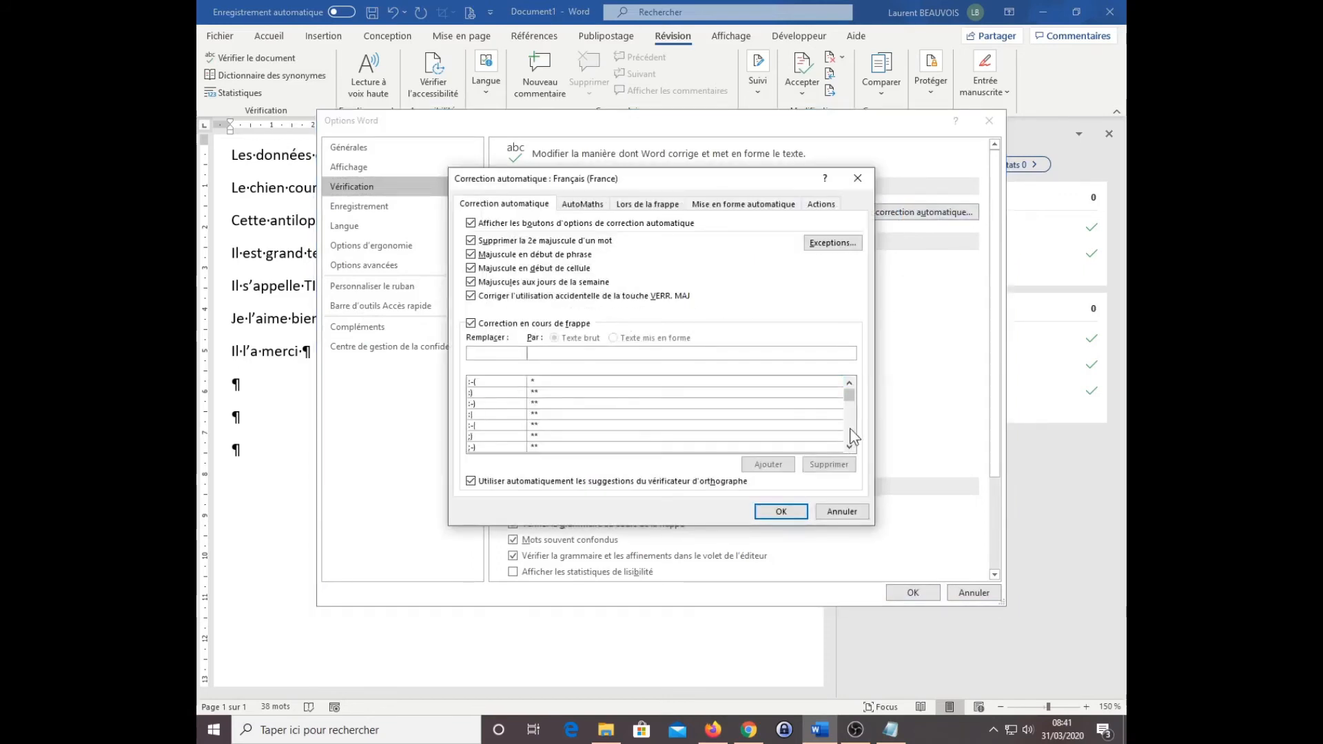
scroll(854, 436, down, 2)
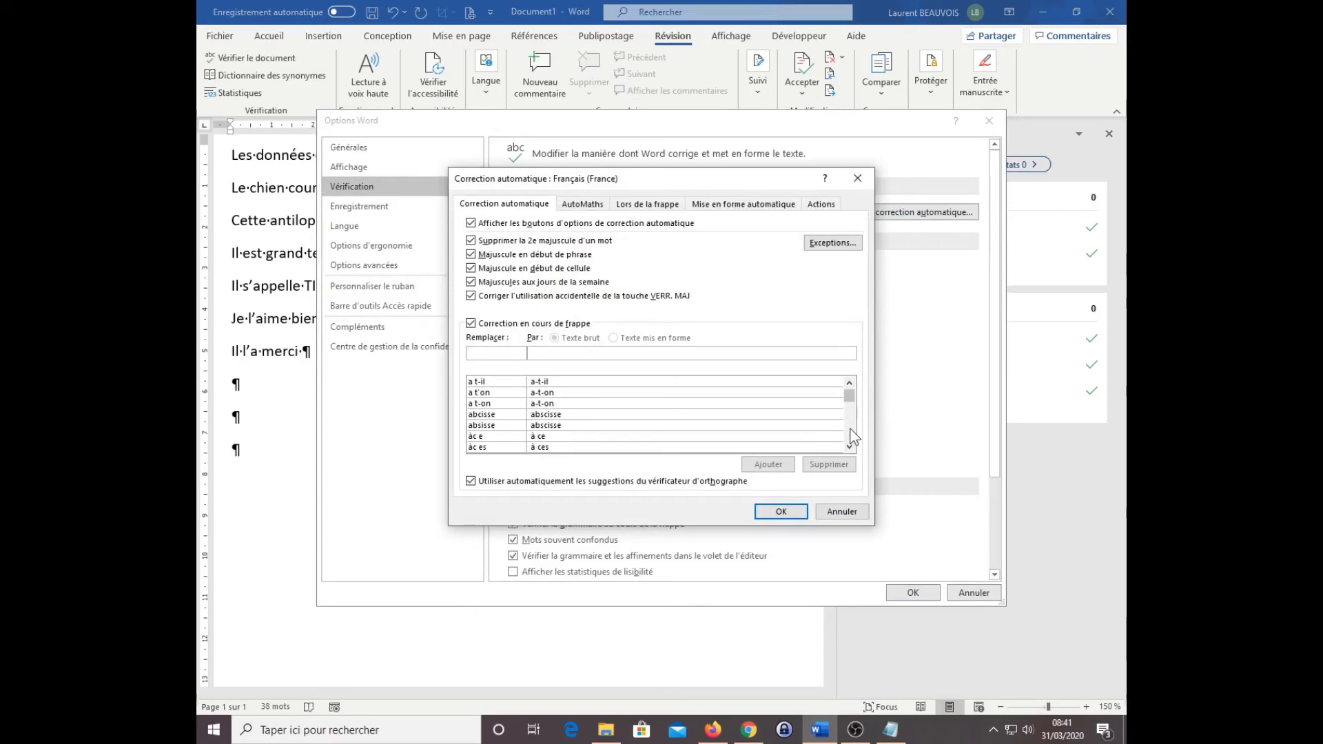
scroll(853, 436, down, 3)
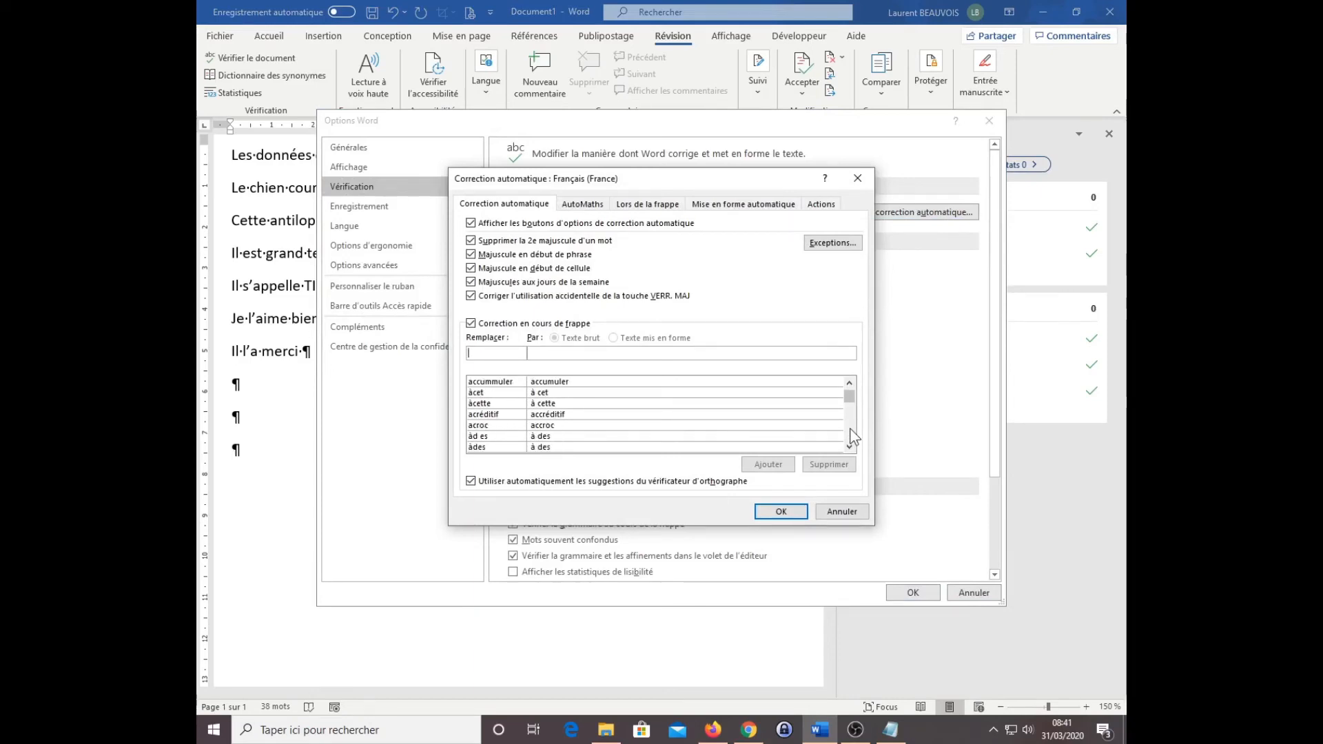
click(503, 415)
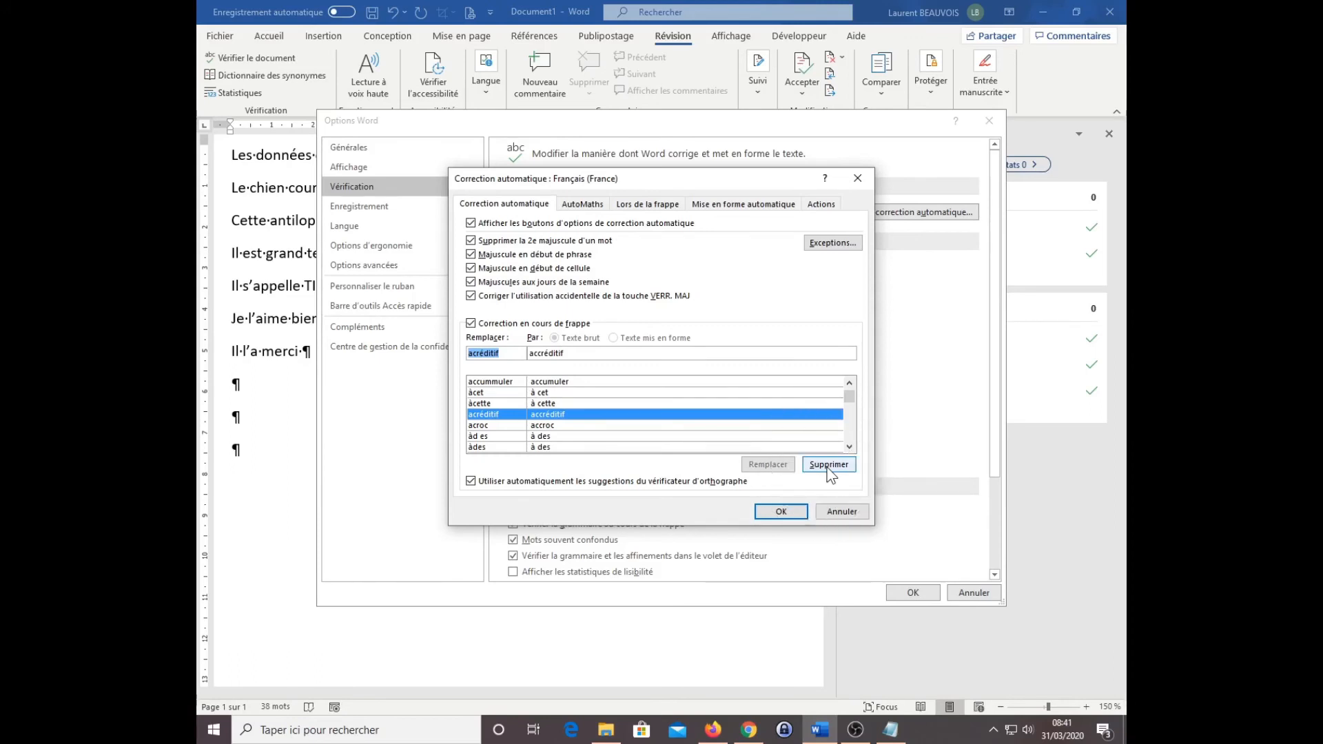
click(842, 512)
click(912, 593)
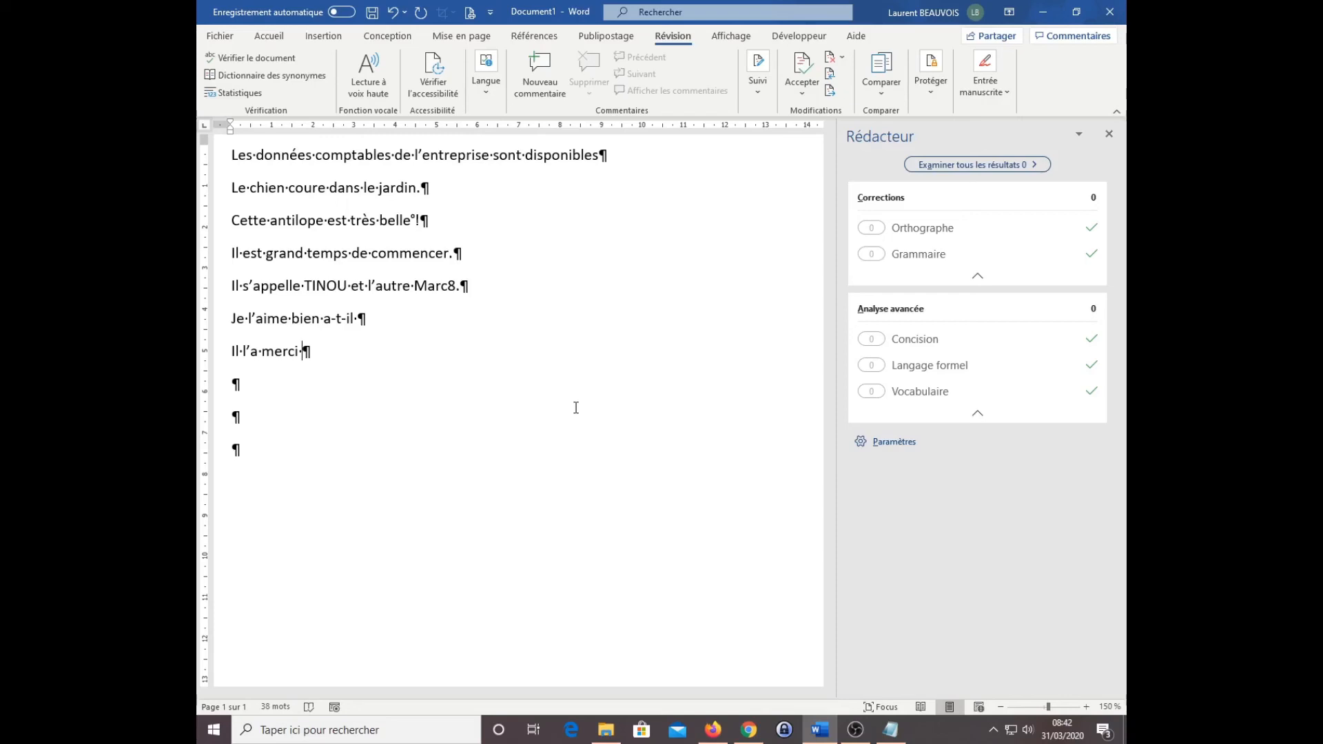
Step: Confirm Français (France) with automatic language detection as the proofing language for the entire document
scroll(575, 409, up, 1)
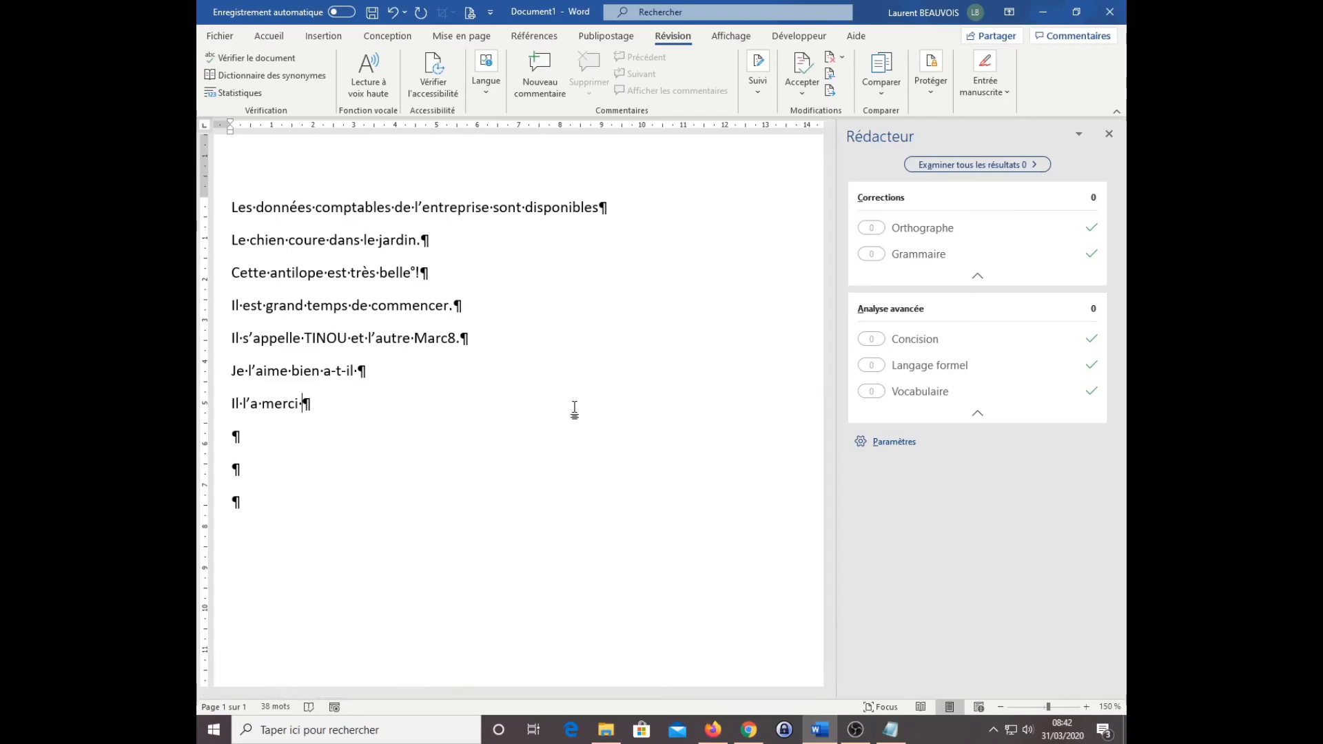
key(ctrl+a)
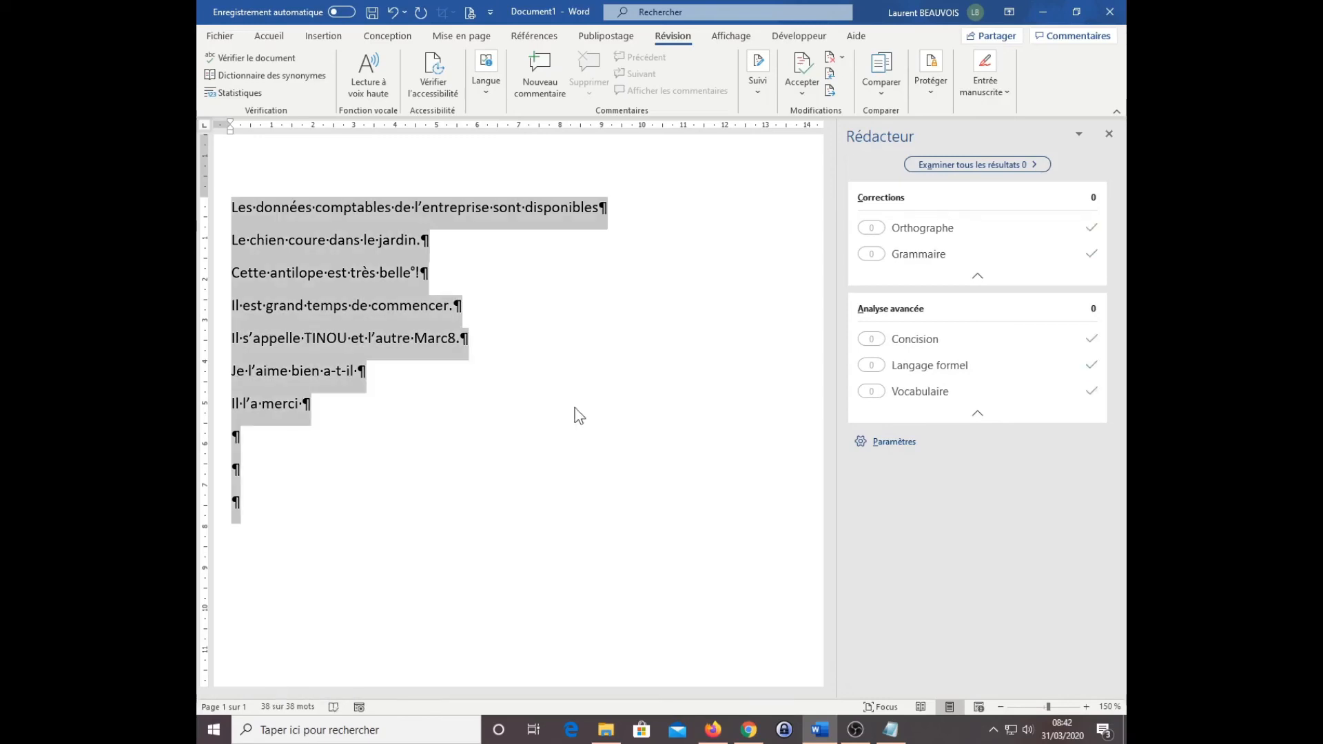
click(490, 91)
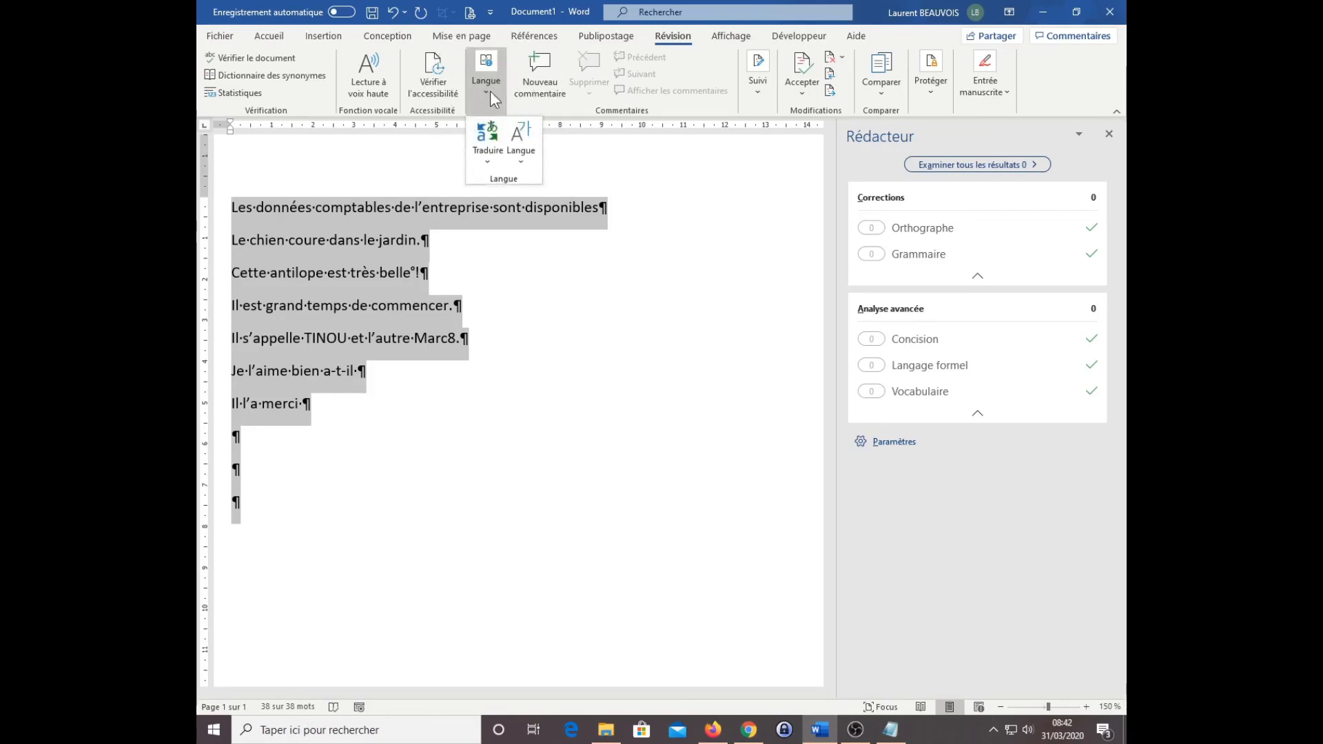
click(527, 160)
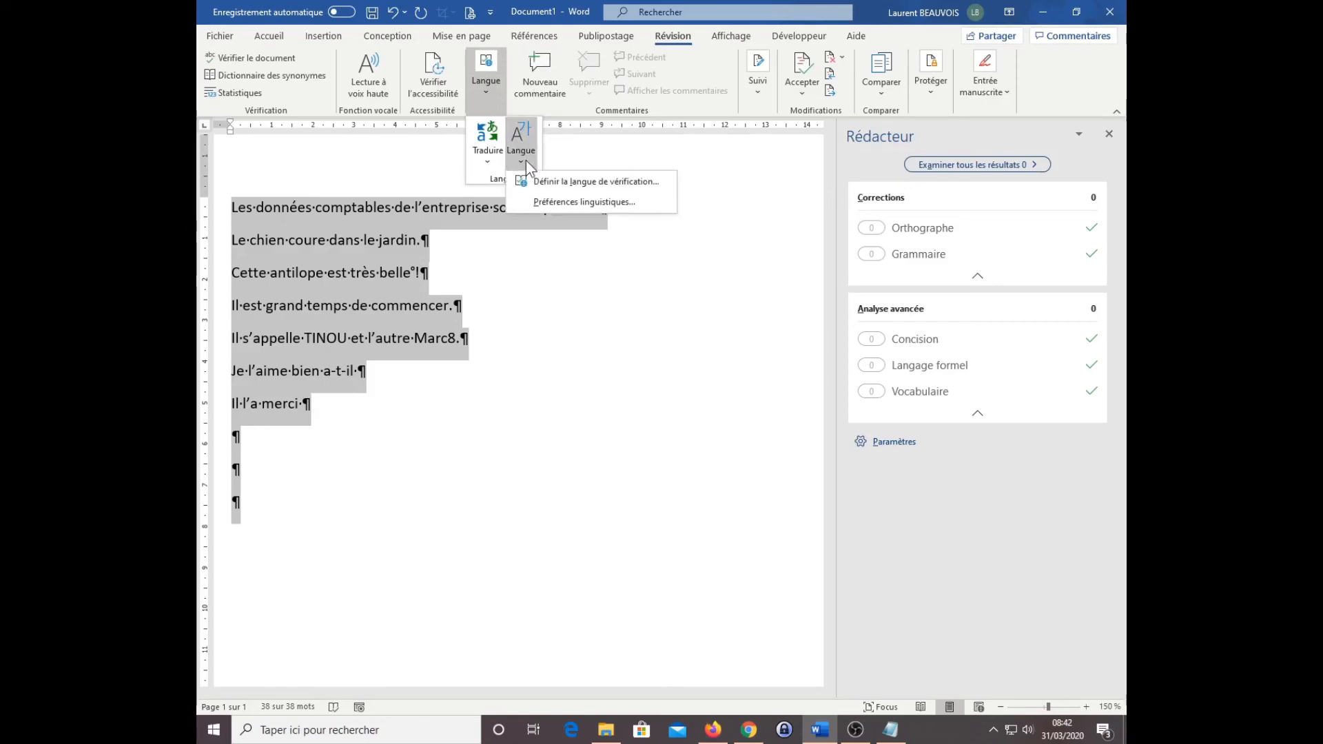
click(573, 184)
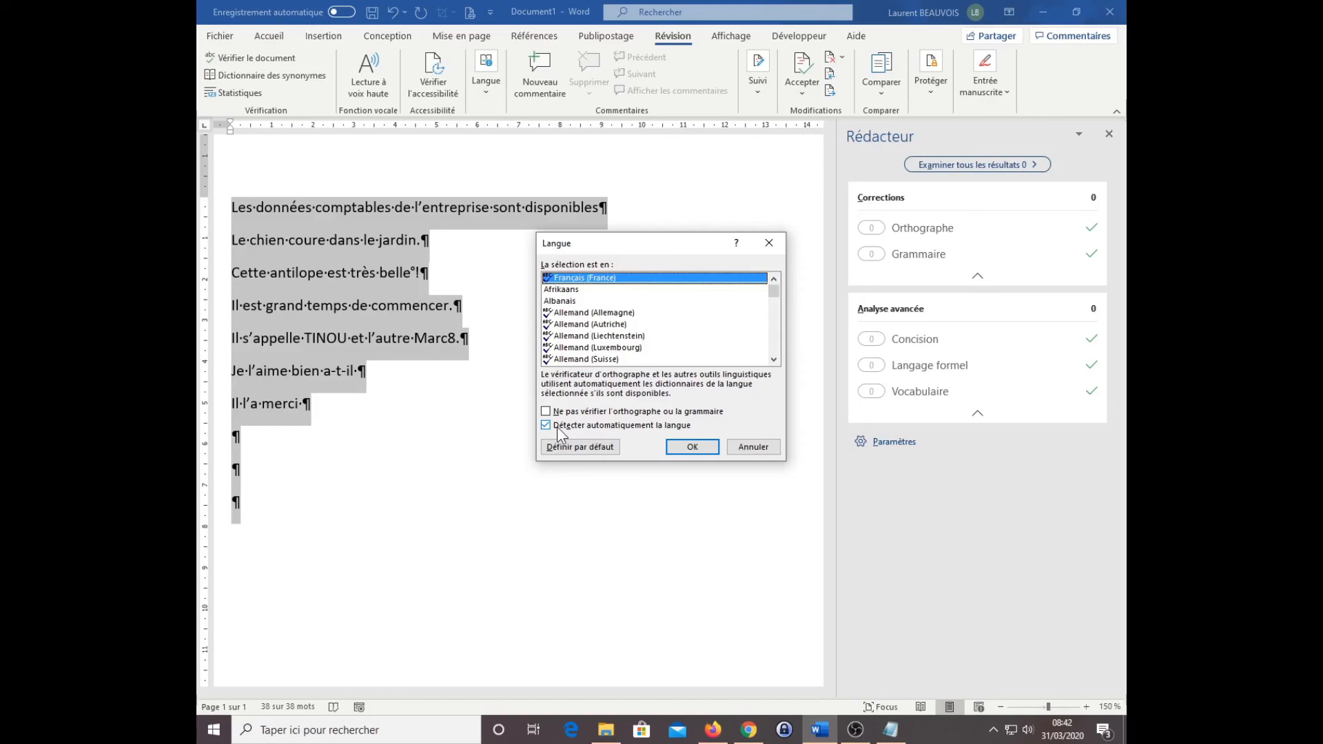
click(683, 448)
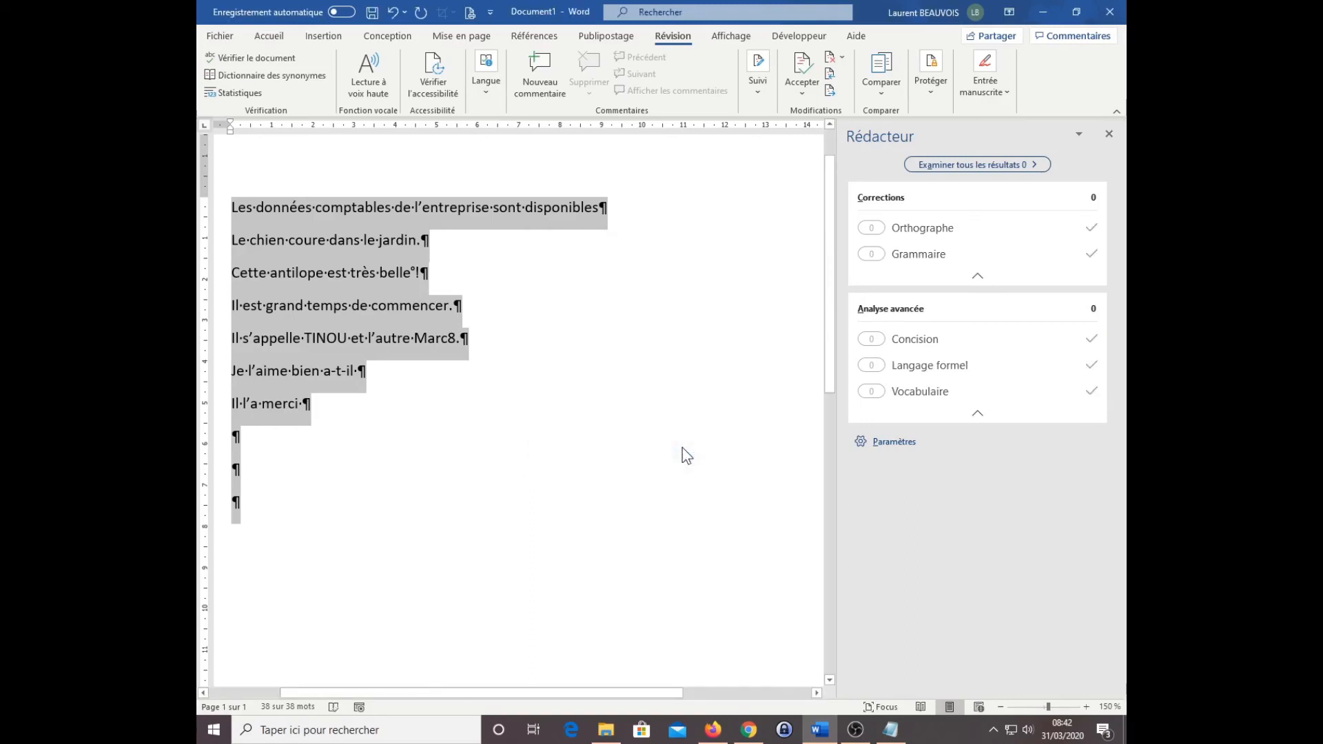
click(259, 472)
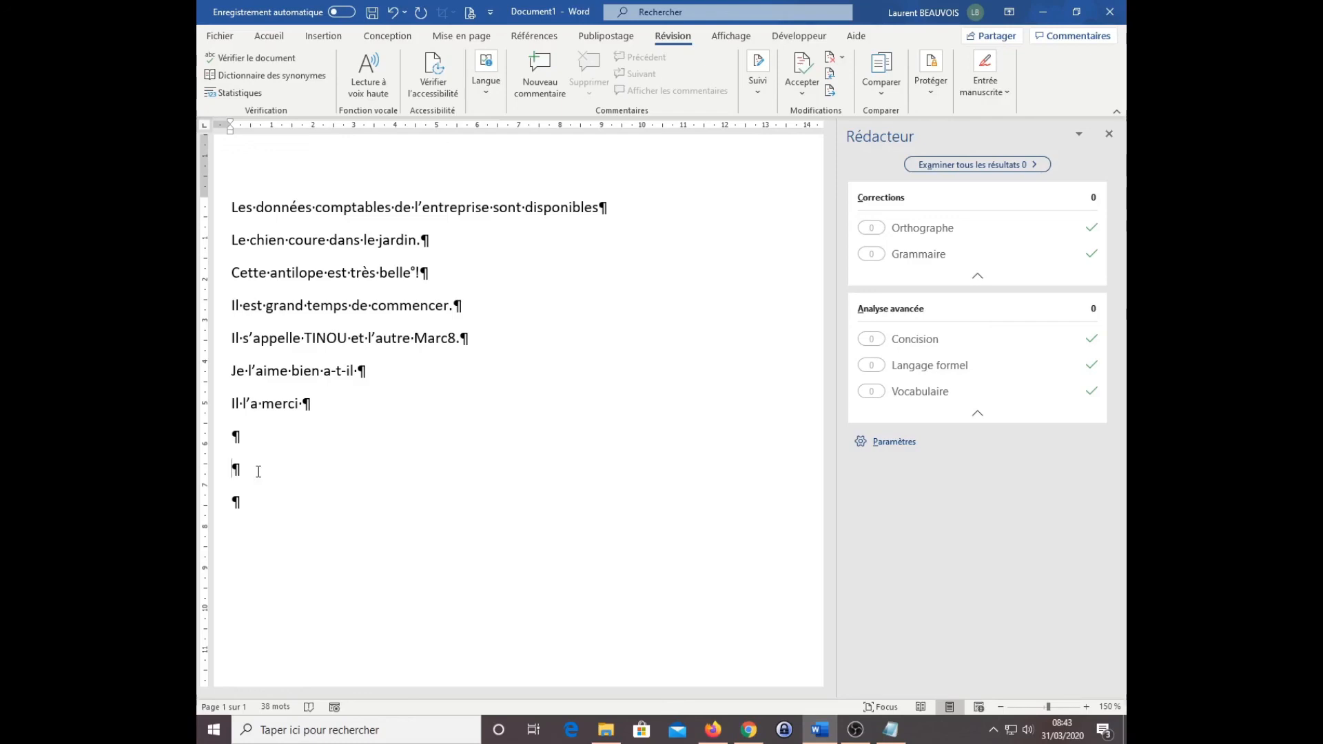
Step: Look up synonyms for "l'aime" in the sentence "Je l'aime bien a-t-il" in the full thesaurus
right_click(266, 371)
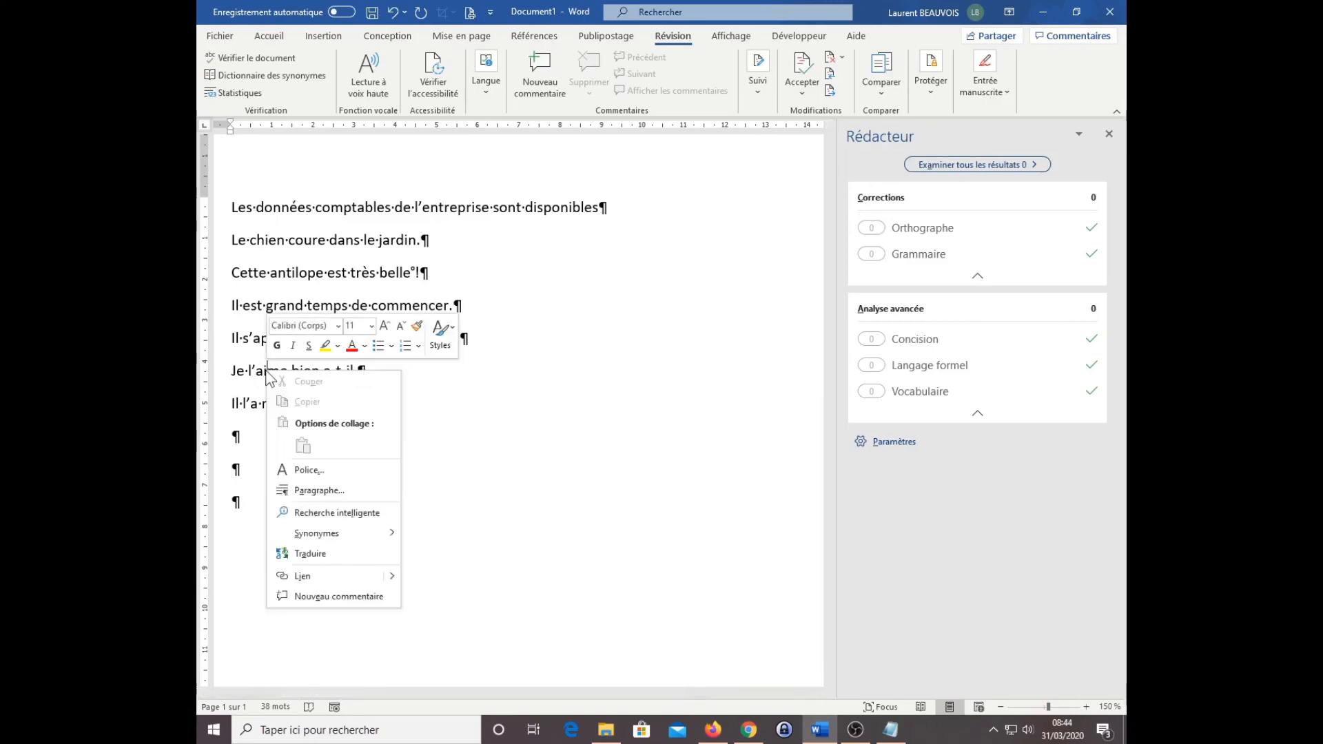
mouse_move(335, 535)
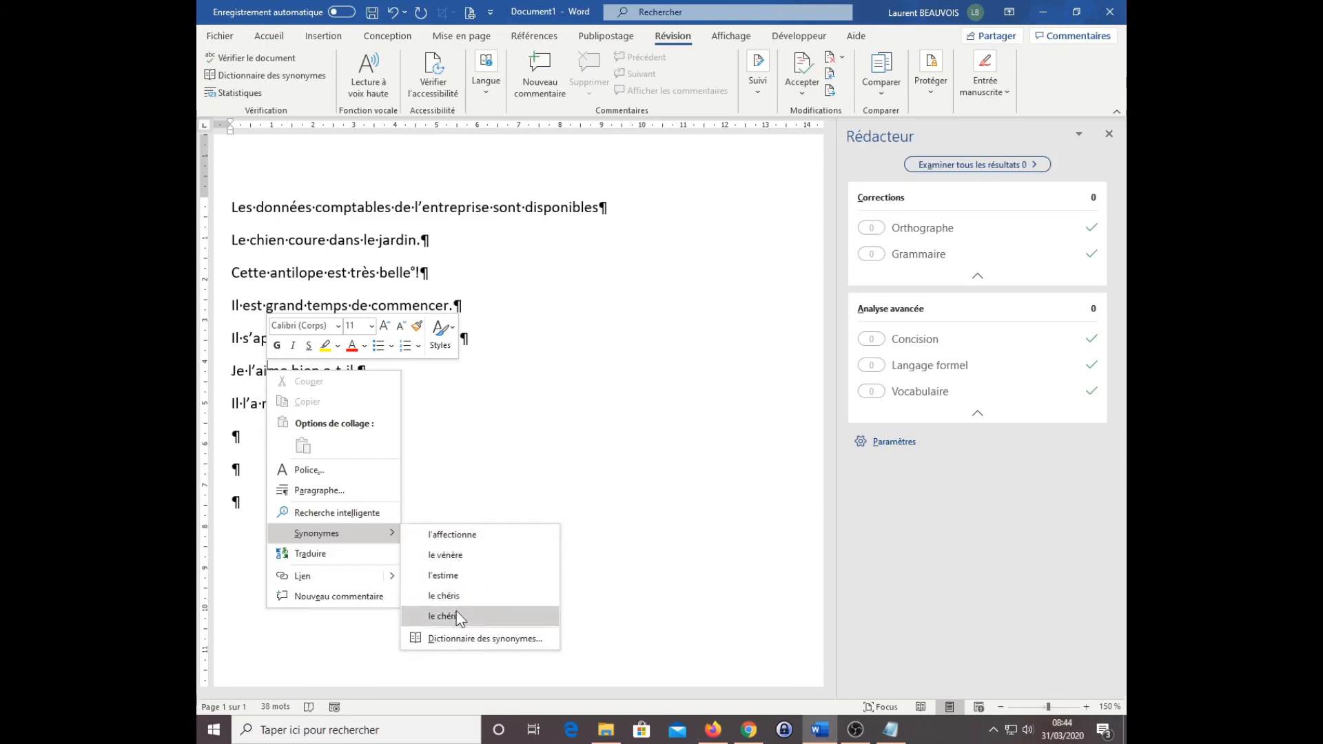
click(478, 642)
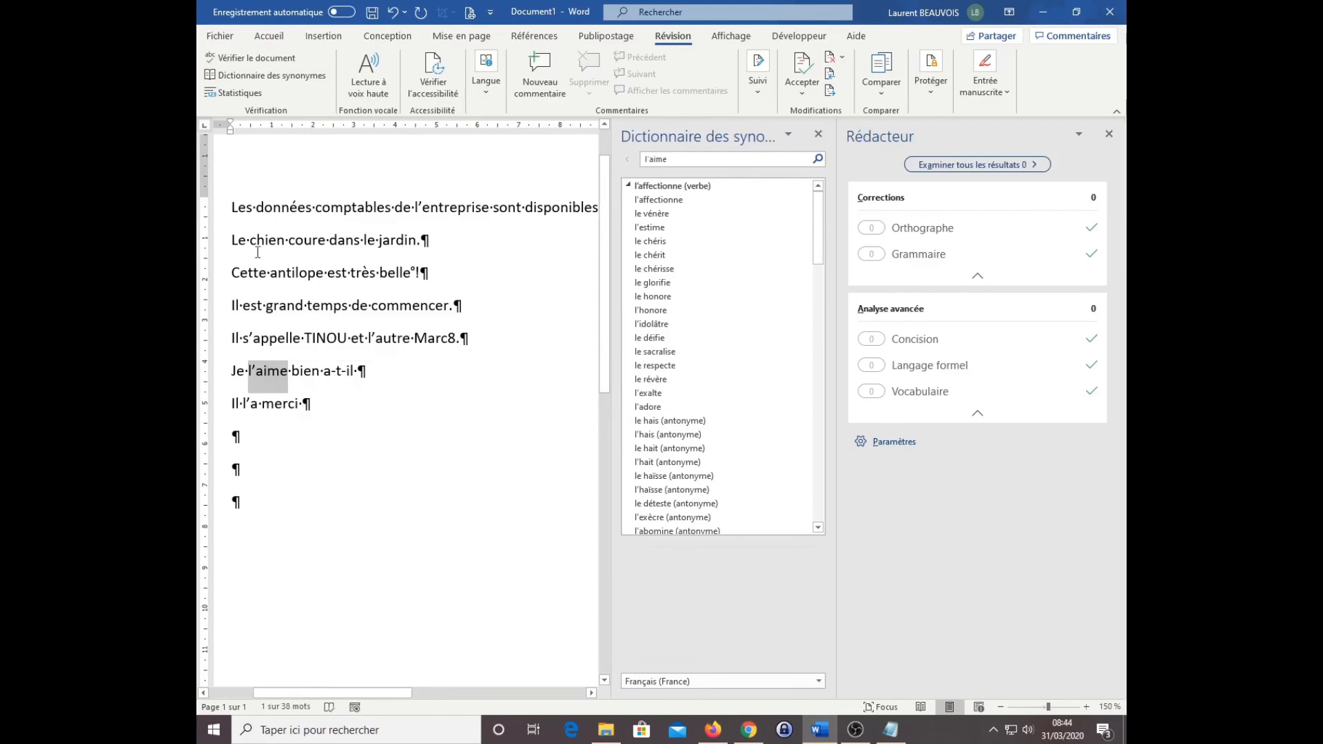
click(259, 75)
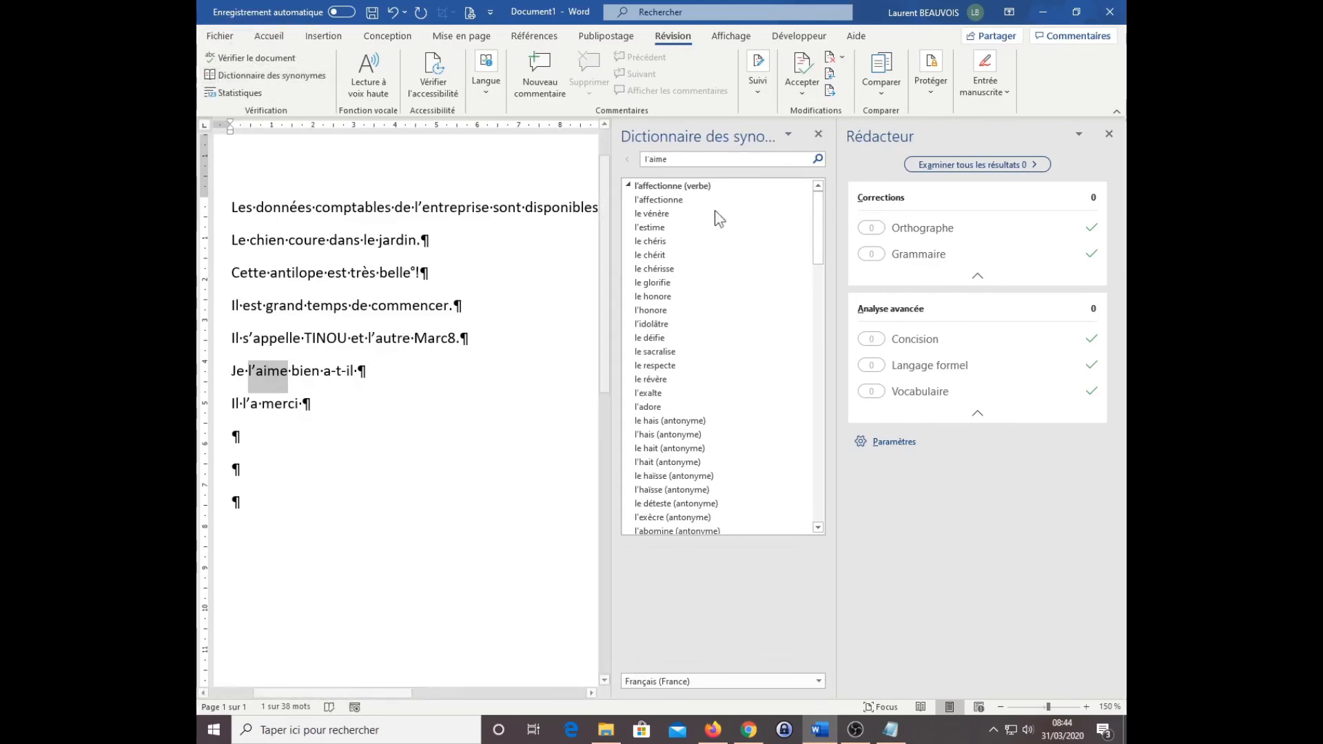
Step: Browse the related synonyms of "l'affectionne" and replace "l'aime" with "l'apprécie"
mouse_move(818, 204)
mouse_down()
mouse_move(817, 248)
mouse_move(818, 229)
mouse_up()
click(666, 290)
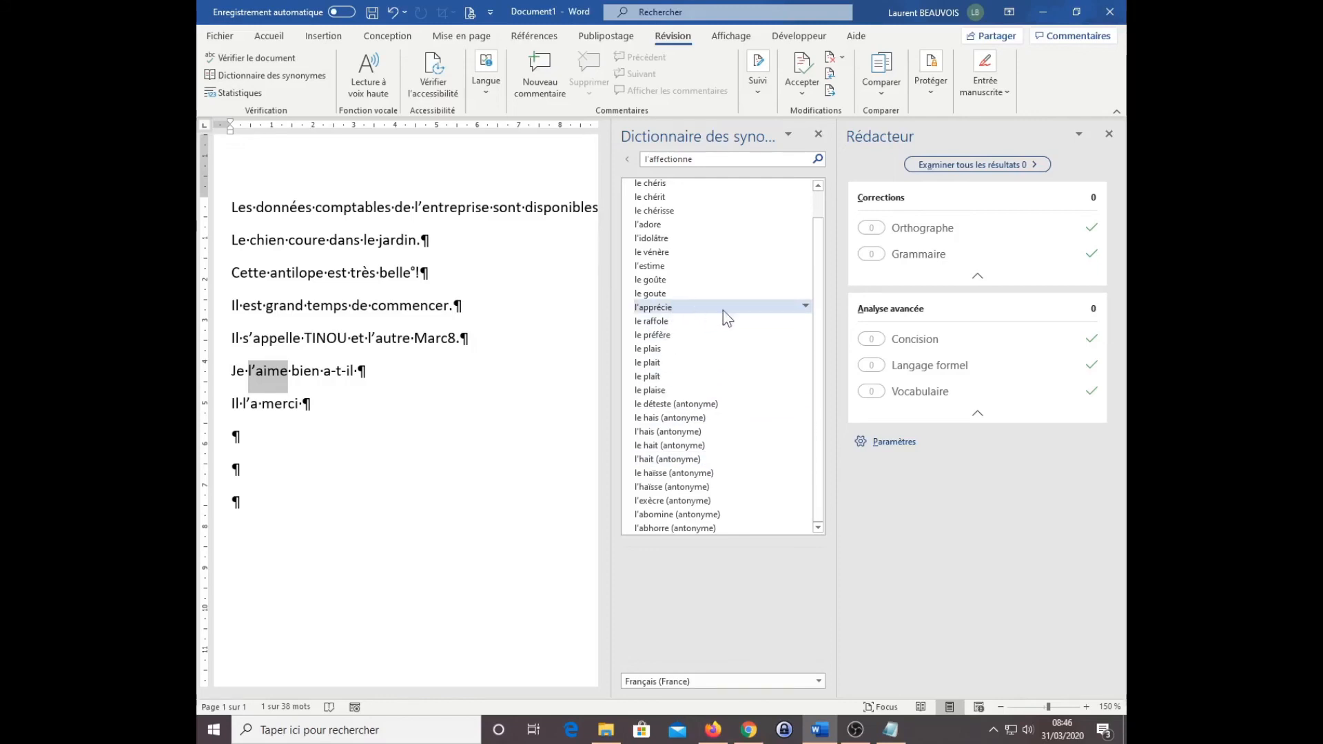
click(805, 305)
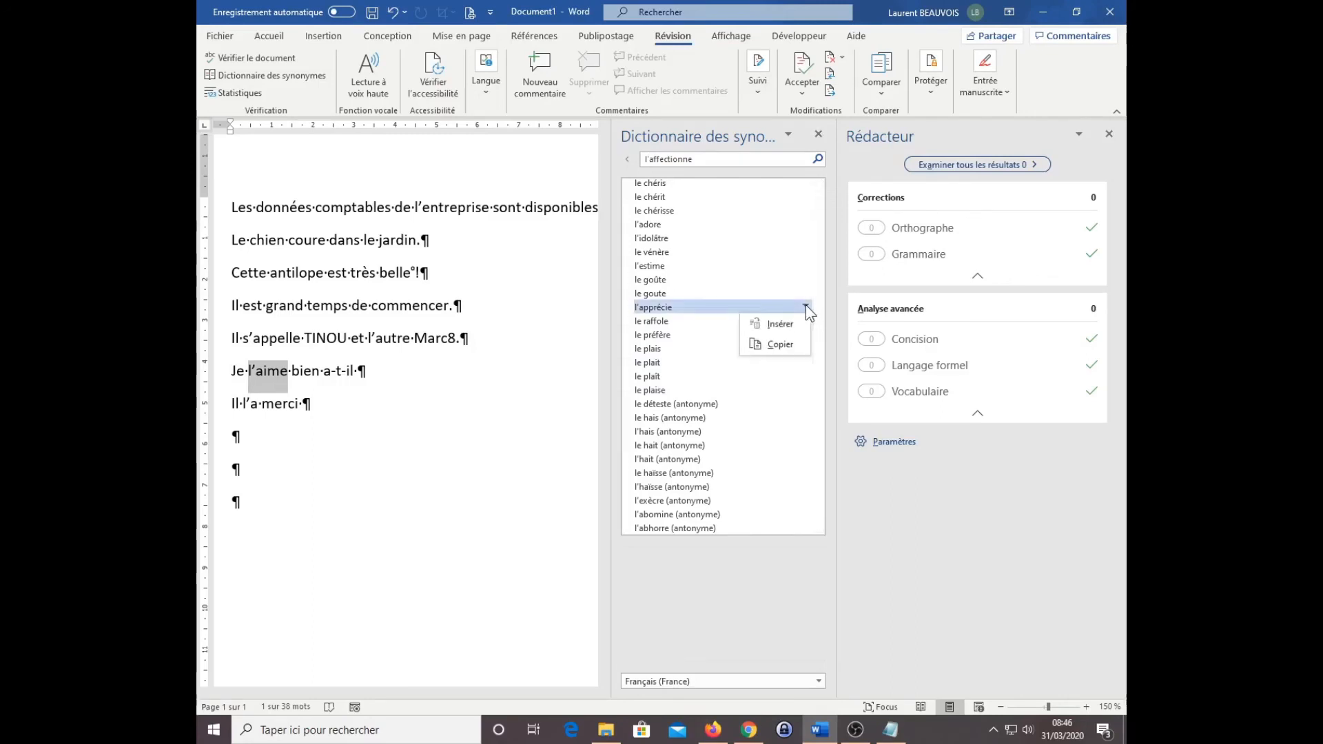
click(793, 322)
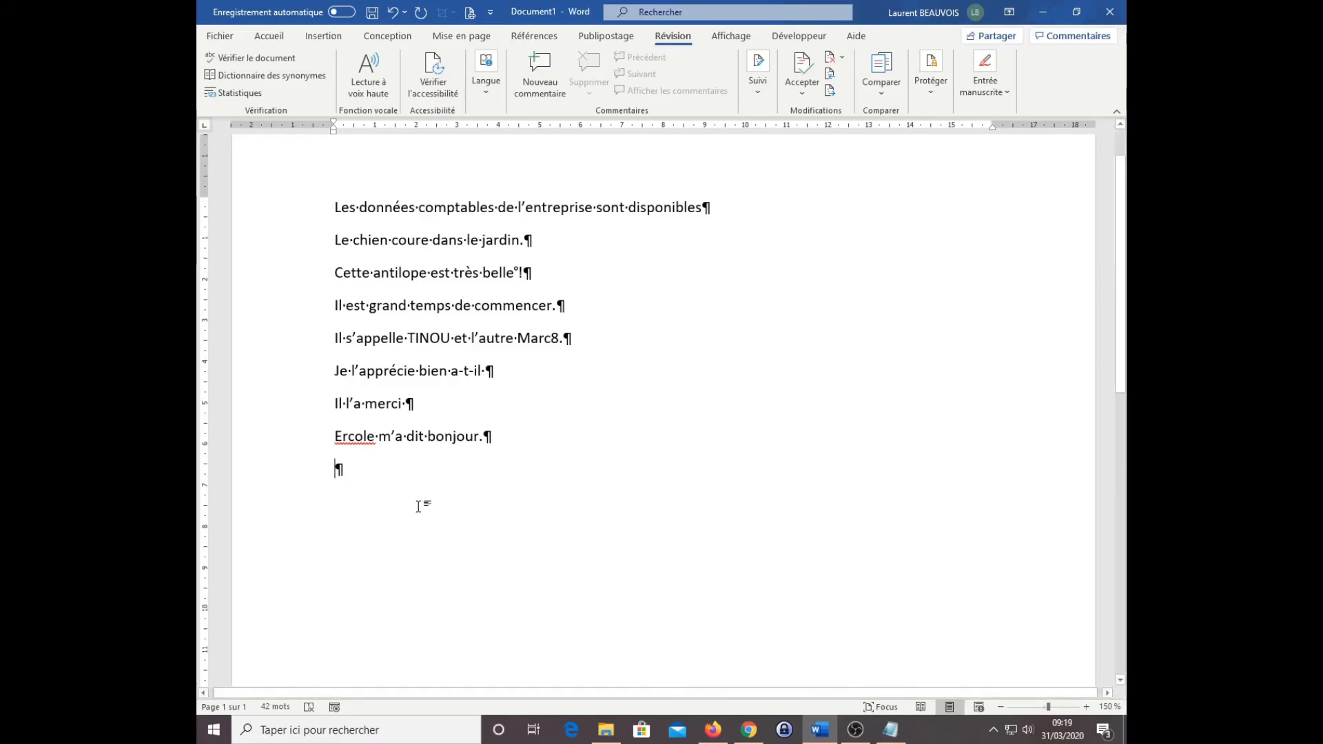
Step: Add the flagged first name before "m'a dit bonjour" to the spelling dictionary
right_click(352, 436)
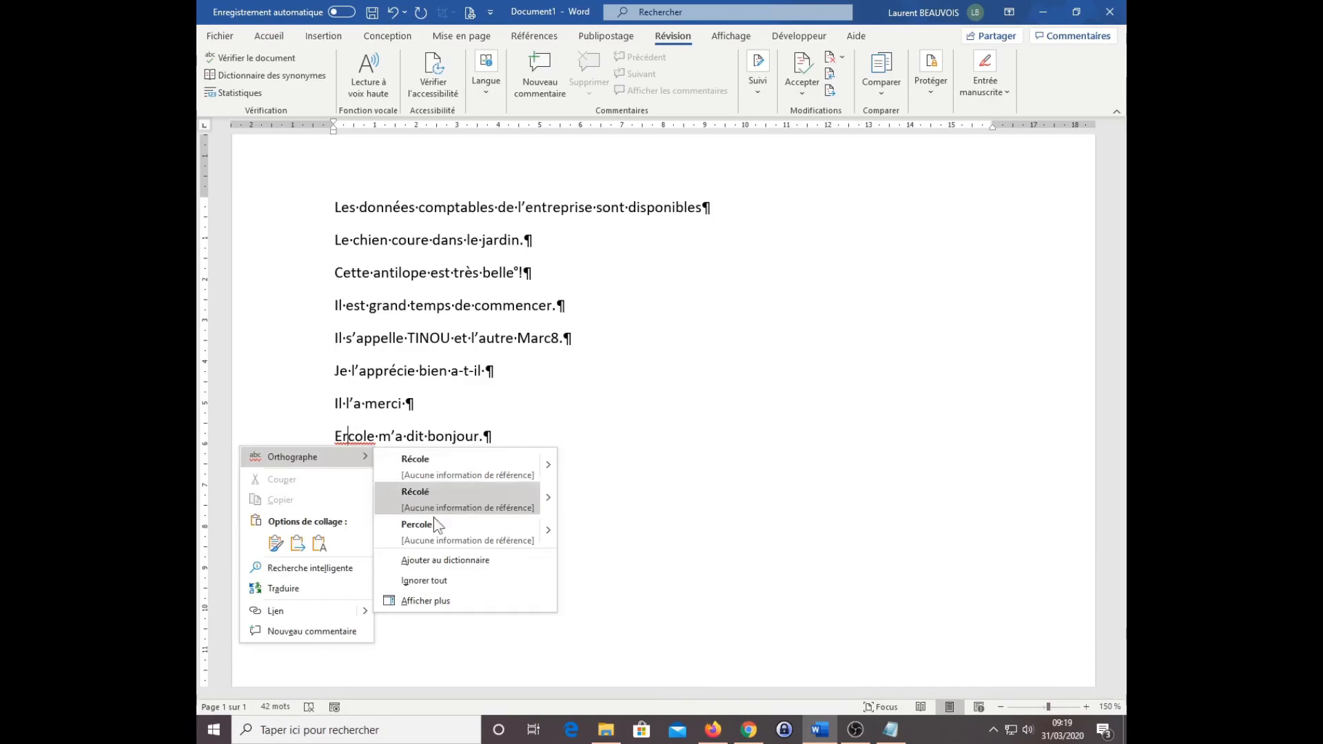
click(457, 561)
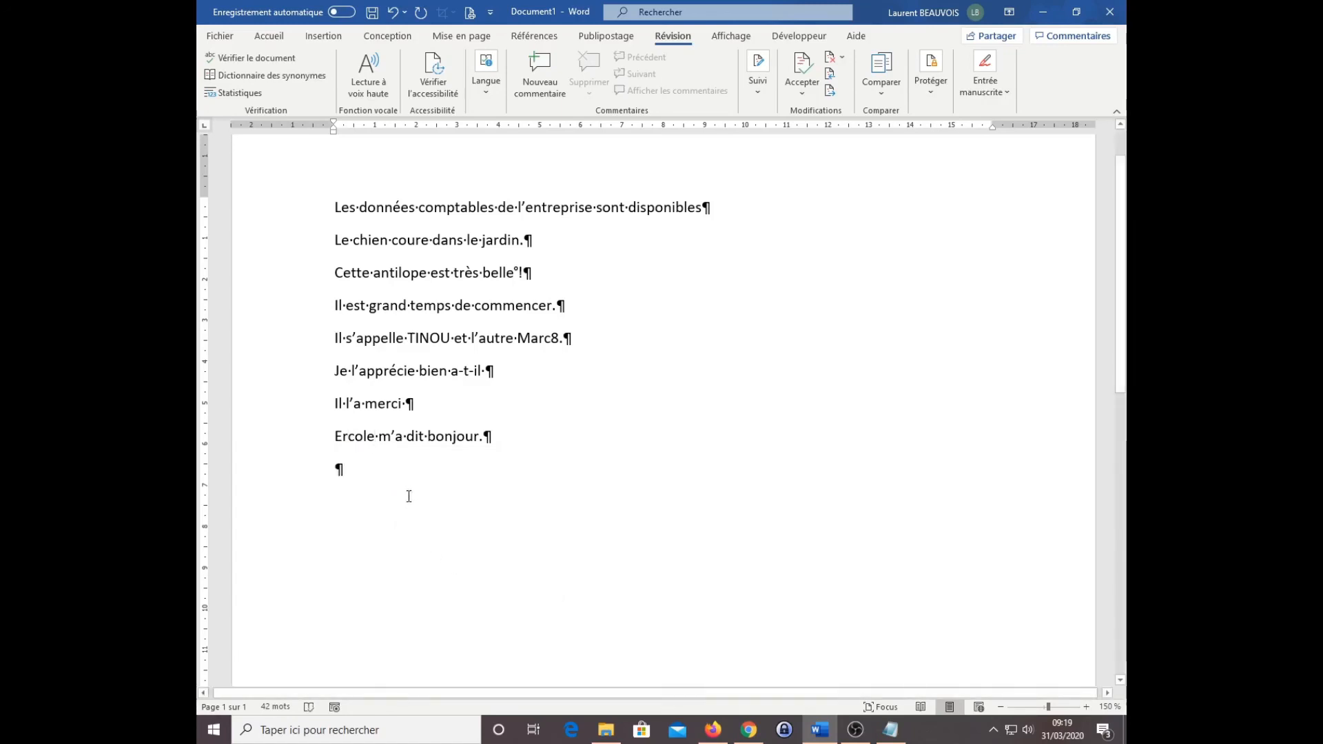